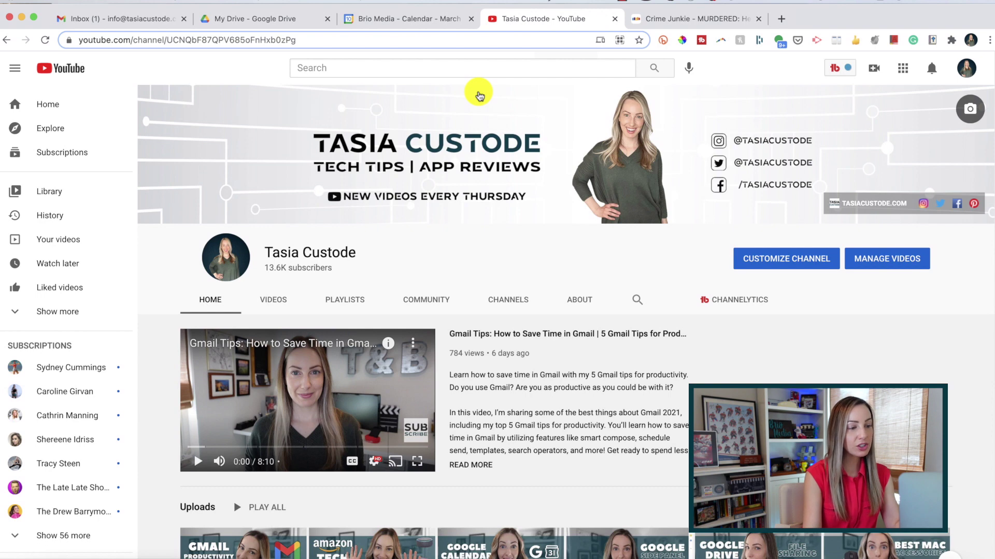
Step: Pin the YouTube channel tab, close the Calendar tab, then reopen the window and check the pinned tab
{"action": "right_click", "coordinate": [540, 22]}
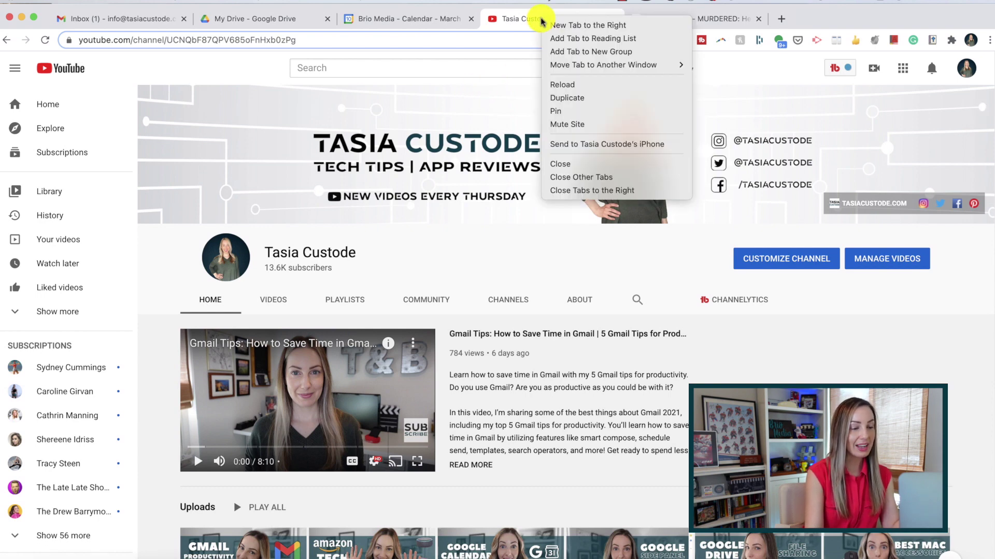
{"action": "left_click", "coordinate": [588, 113]}
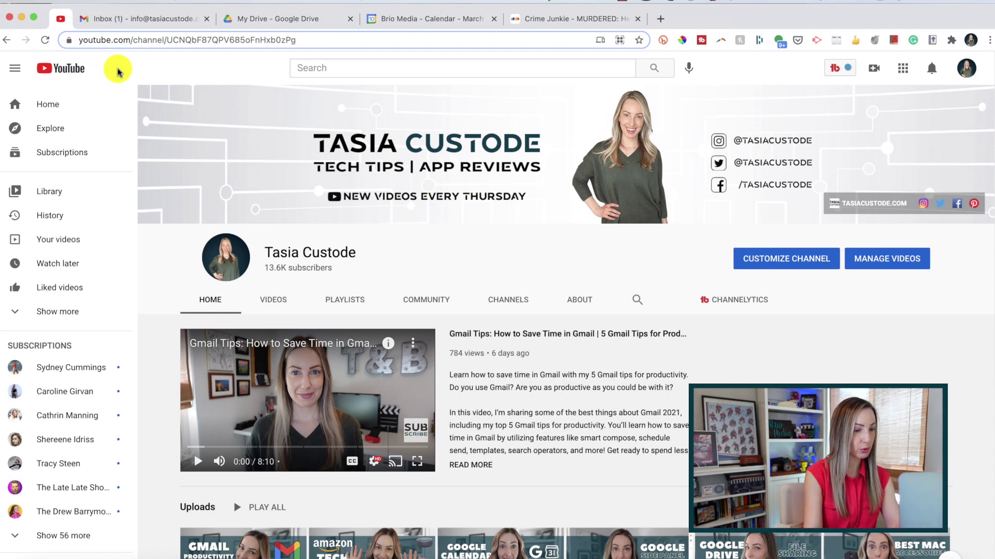
{"action": "left_click", "coordinate": [406, 22]}
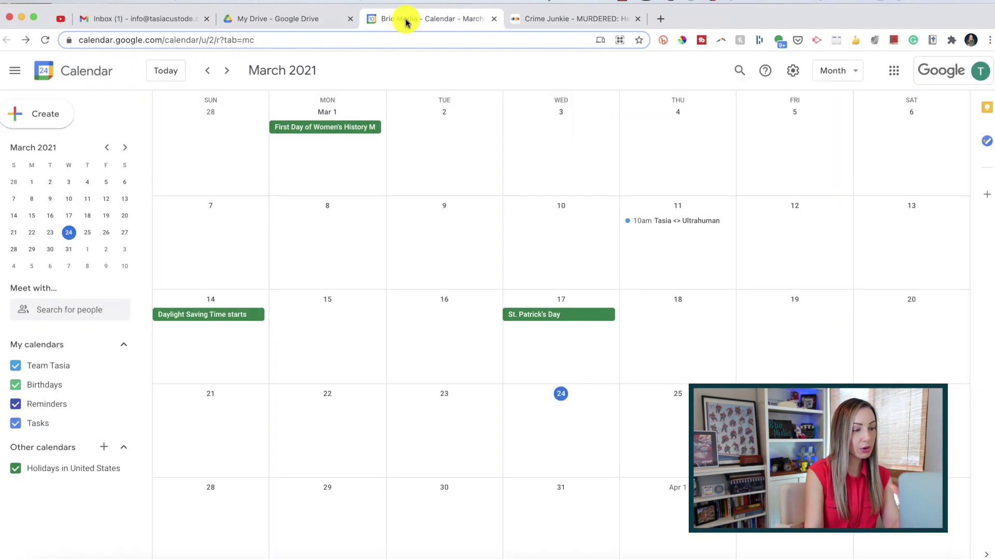
{"action": "left_click", "coordinate": [495, 19]}
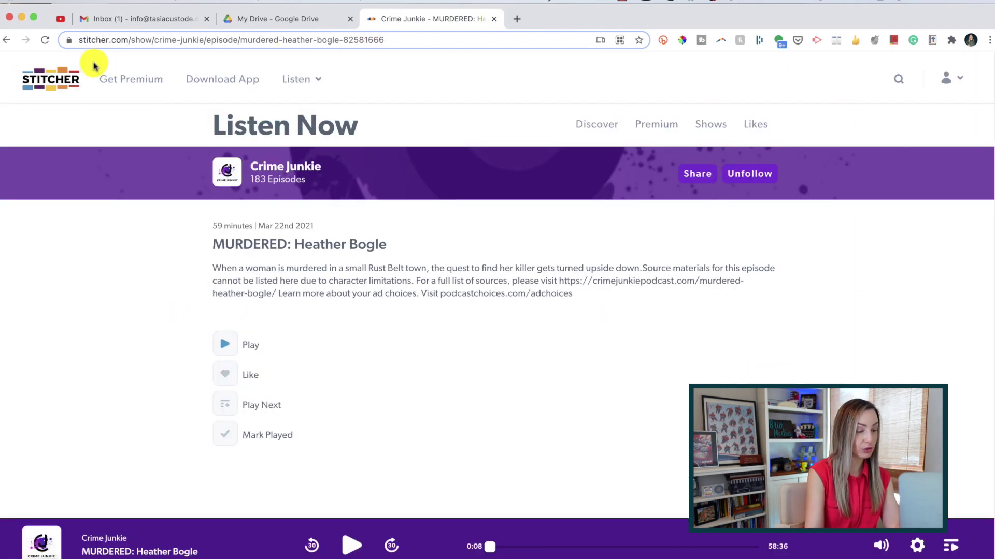
{"action": "left_click", "coordinate": [9, 19]}
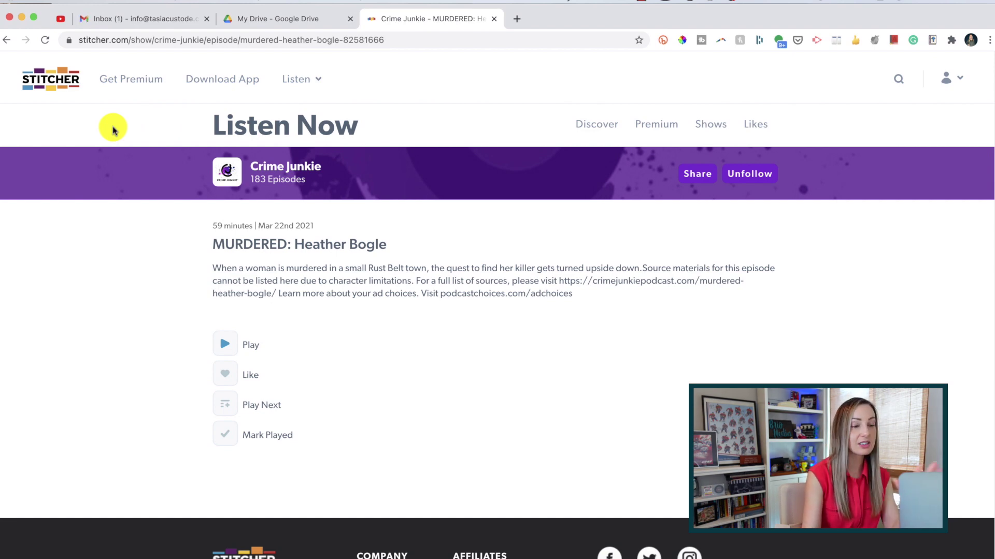
{"action": "right_click", "coordinate": [59, 21]}
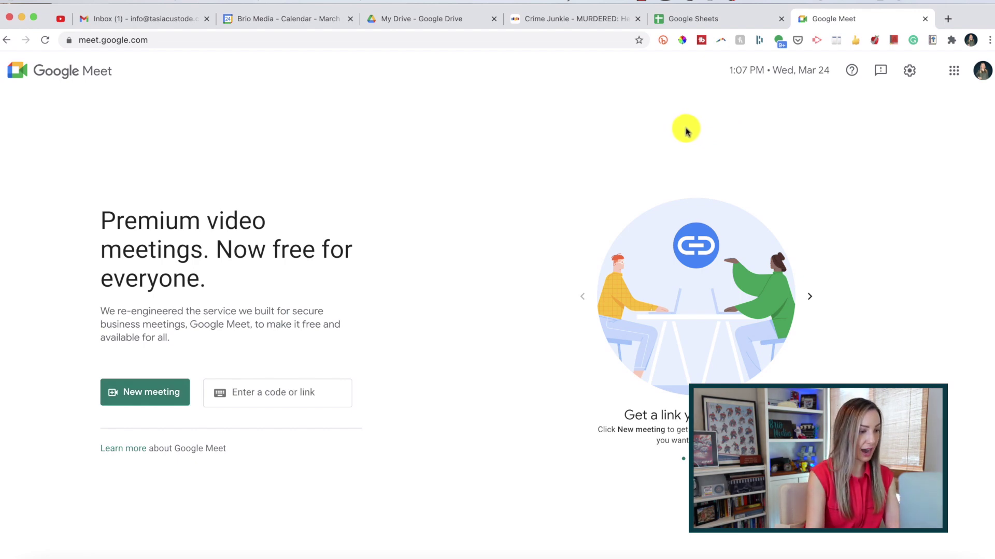
Step: Select both the Google Sheets and Google Meet tabs using Shift-click
{"action": "left_click", "coordinate": [700, 20]}
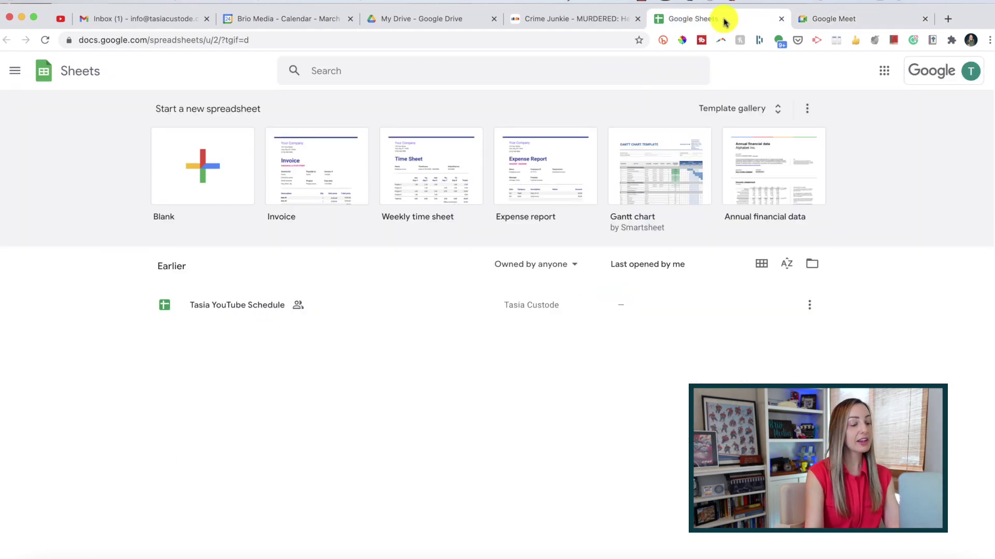
{"action": "key", "text": "shift"}
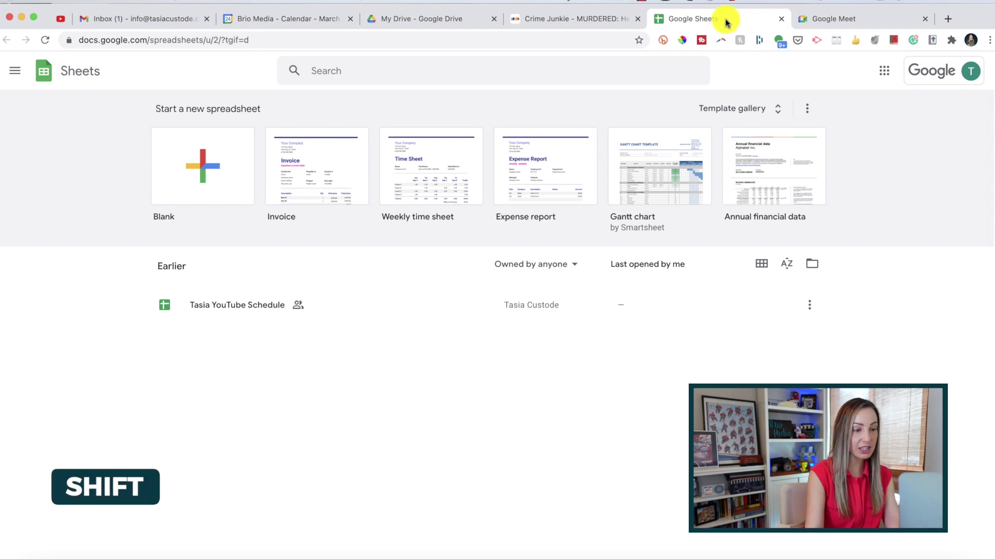
{"action": "left_click", "coordinate": [850, 20], "text": "shift"}
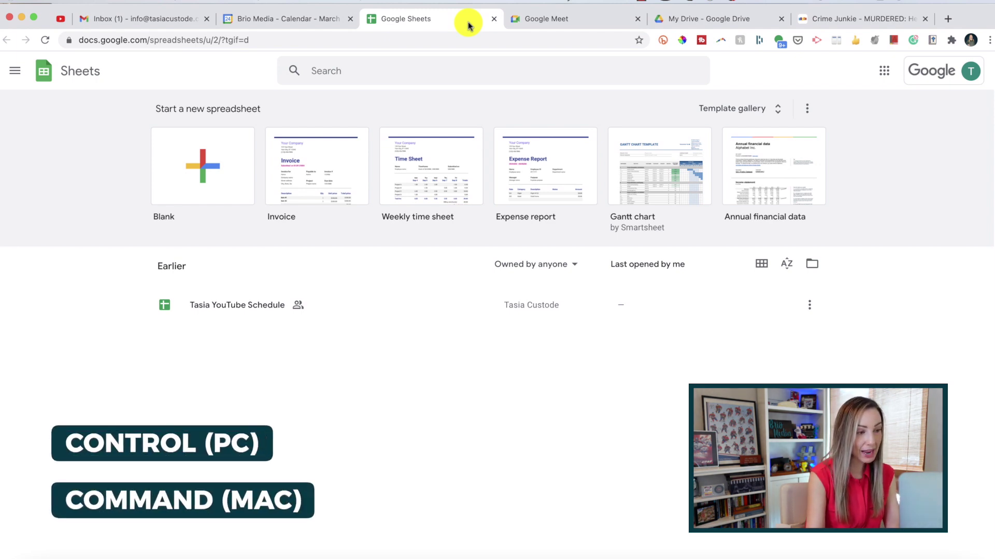
Step: Drag the My Drive tab left so it sits just before Google Meet
{"action": "left_click", "coordinate": [712, 22]}
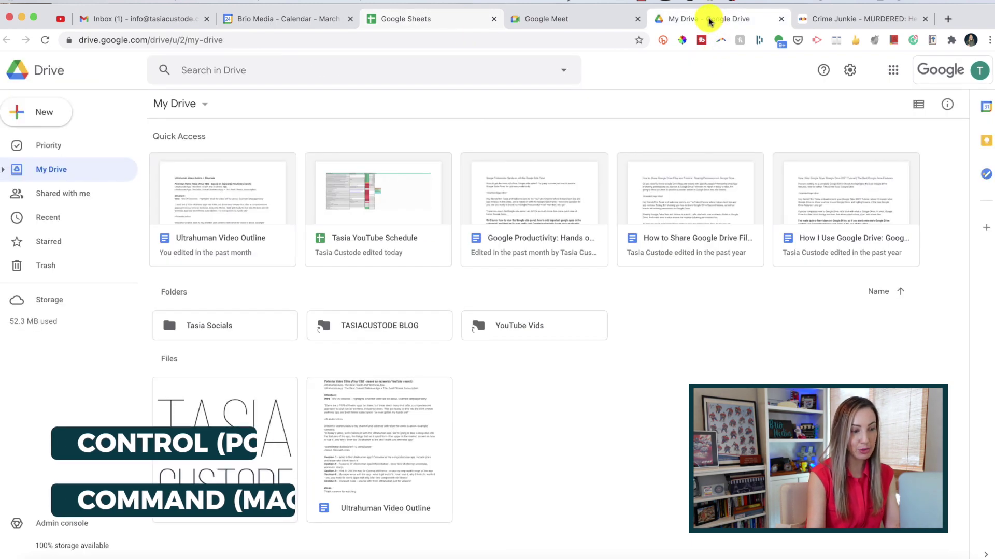
{"action": "left_click_drag", "start_coordinate": [702, 24], "coordinate": [574, 26]}
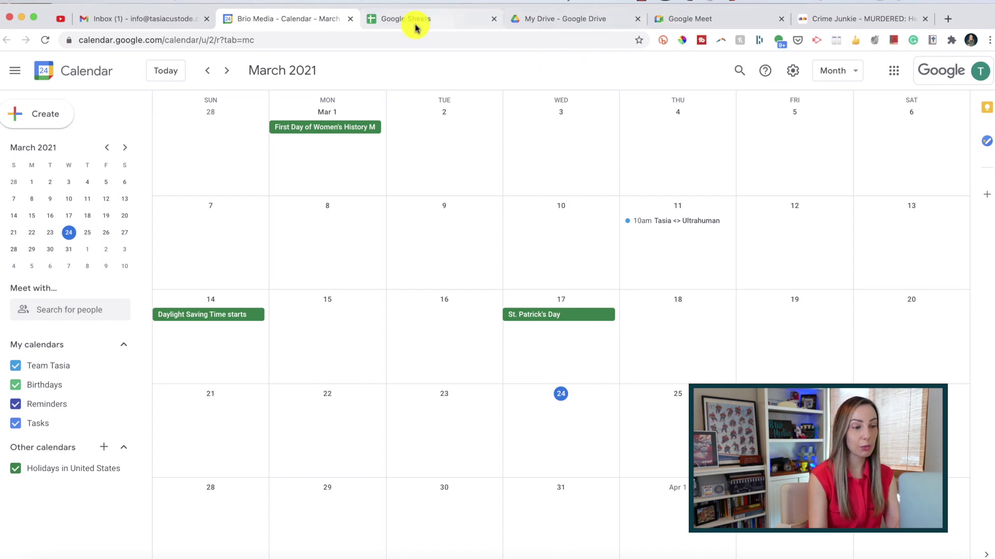
Step: Put the selected tabs into a new red group named 'Google Group' with a gear emoji
{"action": "left_click", "coordinate": [710, 23]}
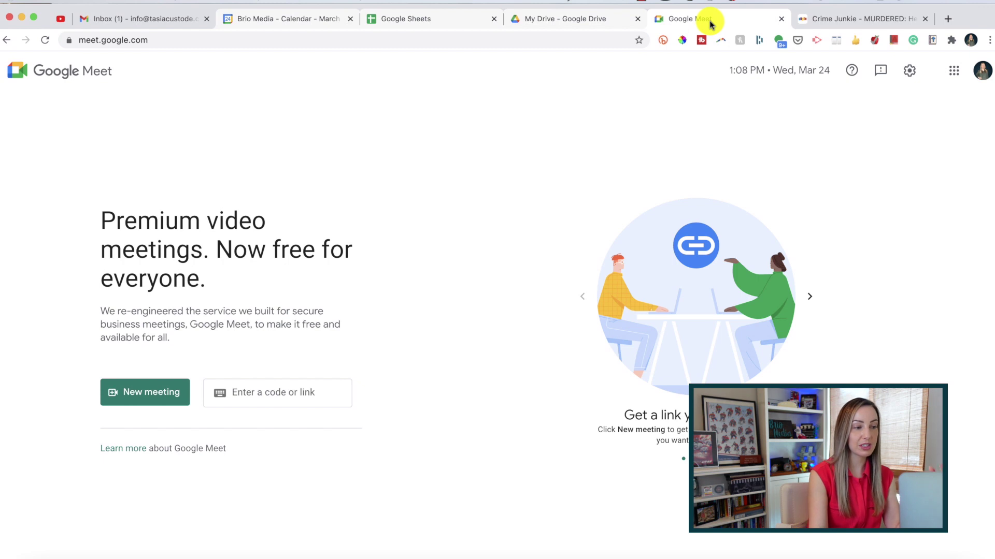
{"action": "right_click", "coordinate": [710, 24]}
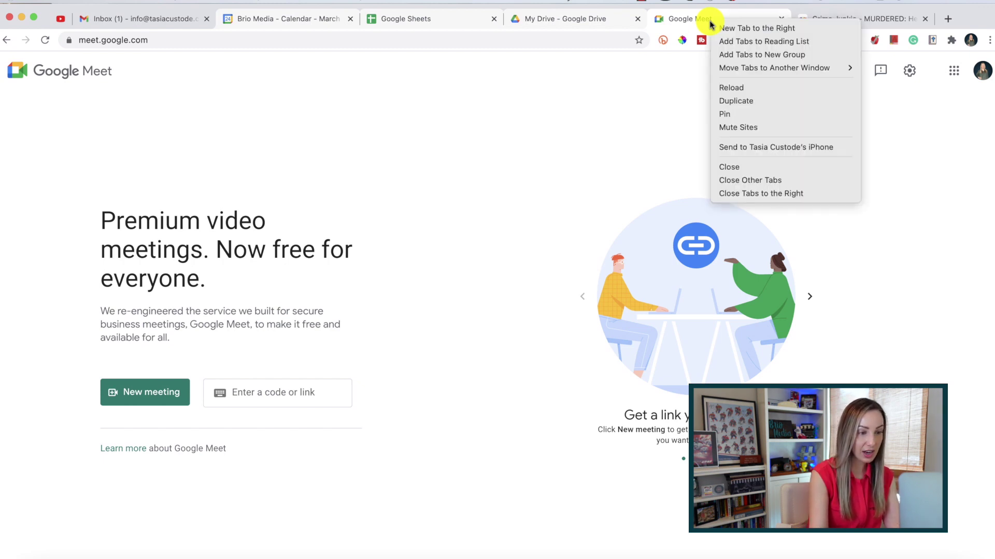
{"action": "left_click", "coordinate": [761, 54]}
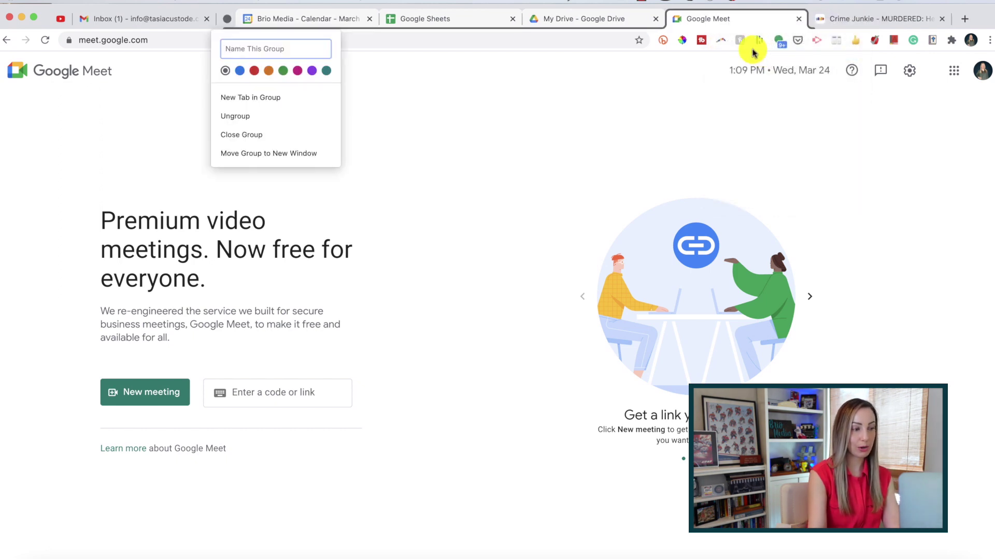
{"action": "type", "text": "Google Group"}
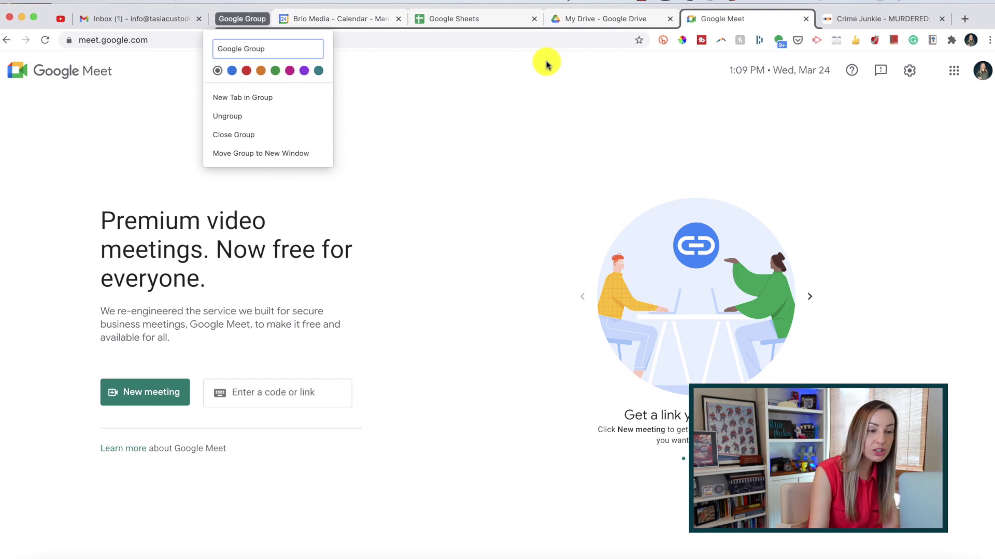
{"action": "key", "text": "ctrl+super+space"}
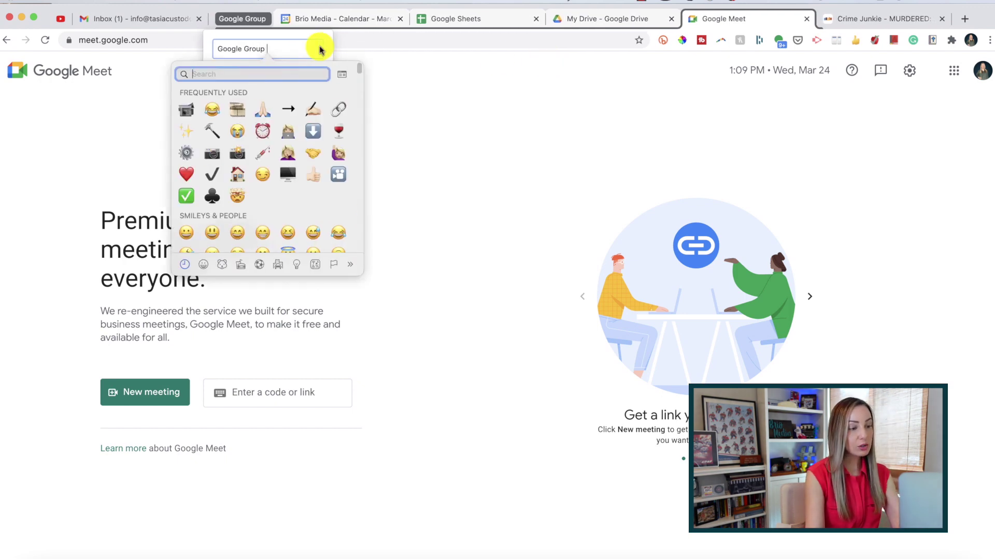
{"action": "left_click", "coordinate": [186, 153]}
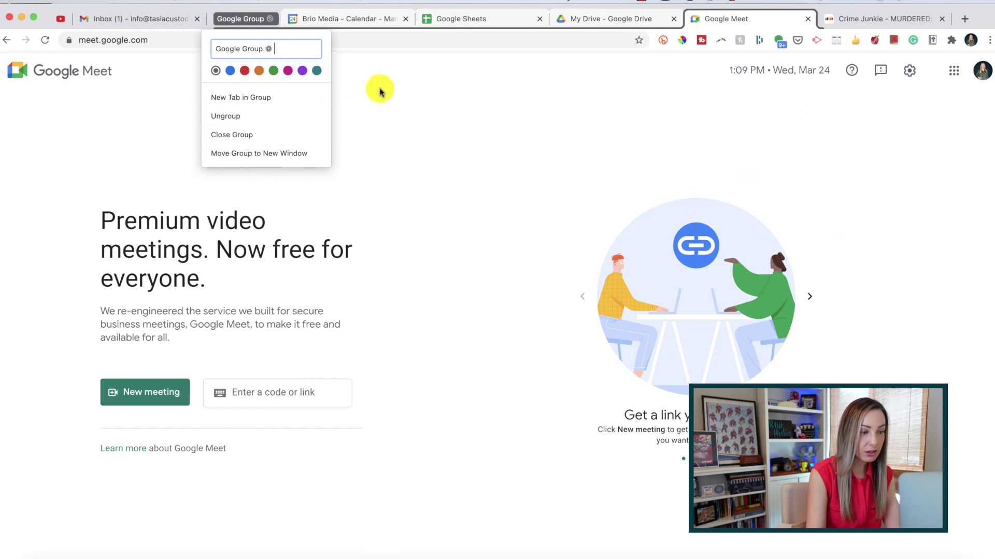
{"action": "left_click", "coordinate": [244, 71]}
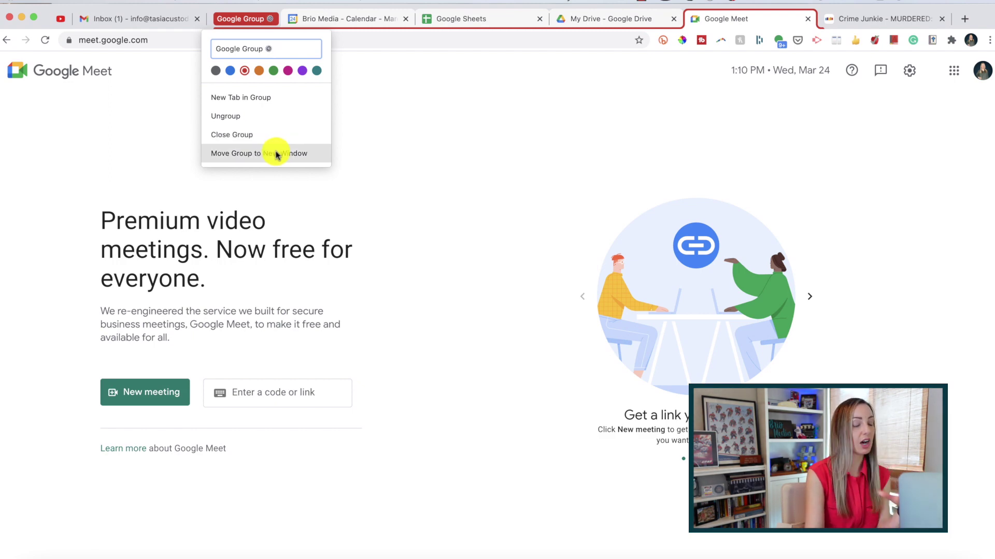
{"action": "left_click", "coordinate": [362, 122]}
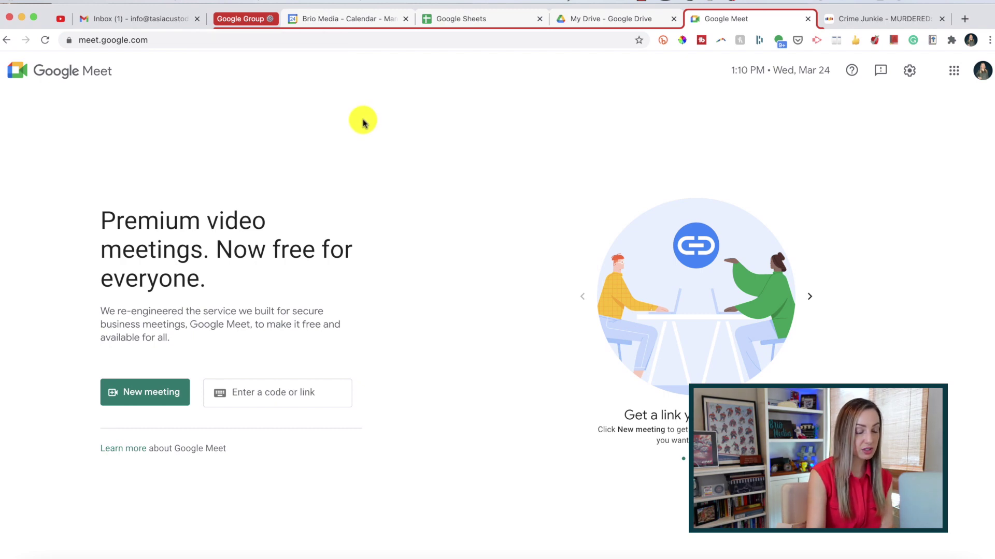
Step: Drag the Gmail tab into Google Group, then collapse the group
{"action": "left_click", "coordinate": [246, 21]}
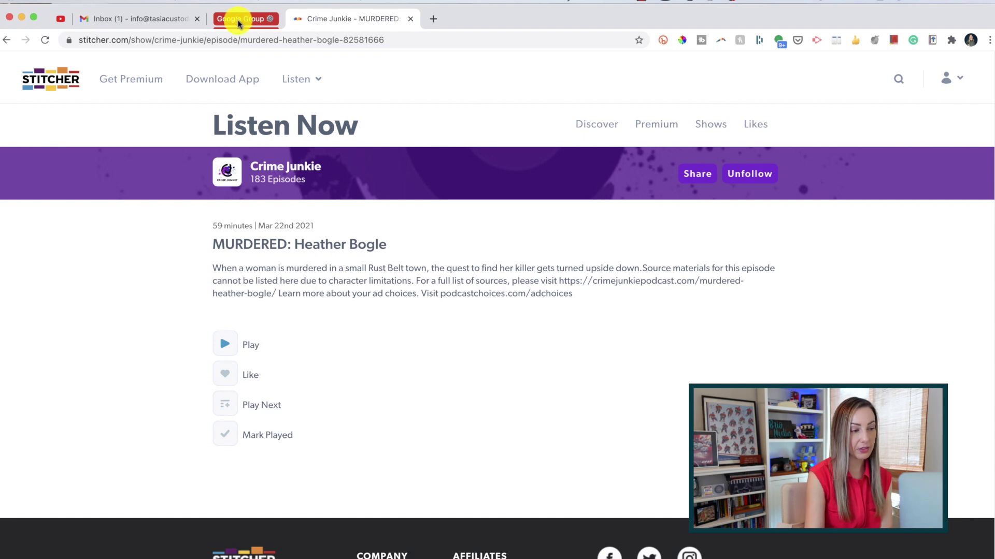
{"action": "left_click", "coordinate": [243, 21]}
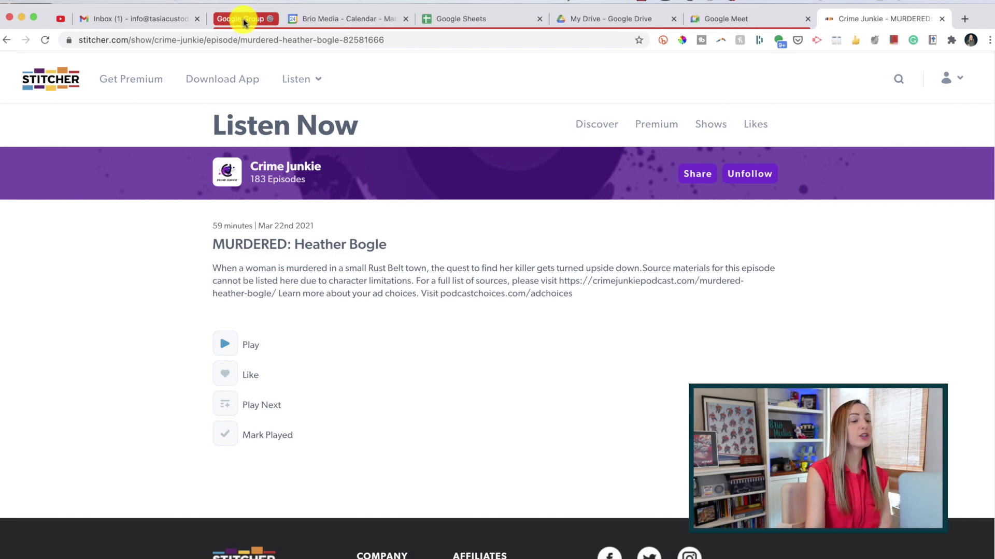
{"action": "left_click_drag", "start_coordinate": [160, 20], "coordinate": [251, 23]}
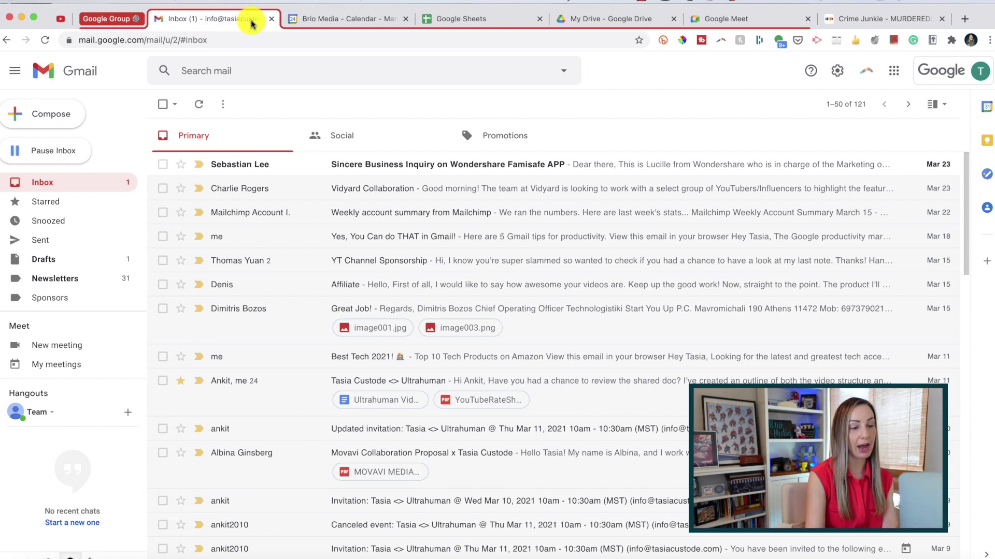
{"action": "left_click", "coordinate": [110, 23]}
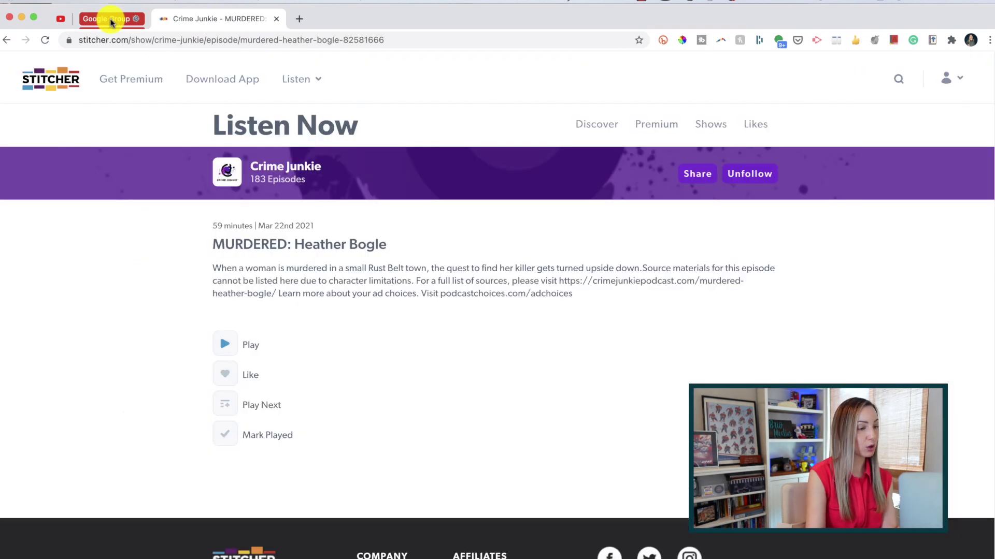
Step: Expand the Google Group and switch to the Gmail inbox tab
{"action": "left_click", "coordinate": [111, 23]}
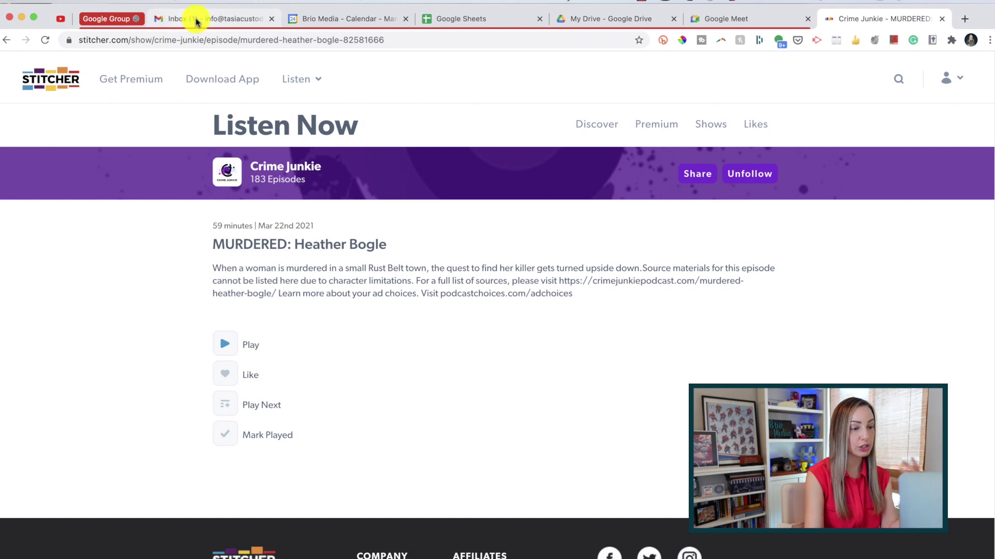
{"action": "left_click", "coordinate": [158, 20]}
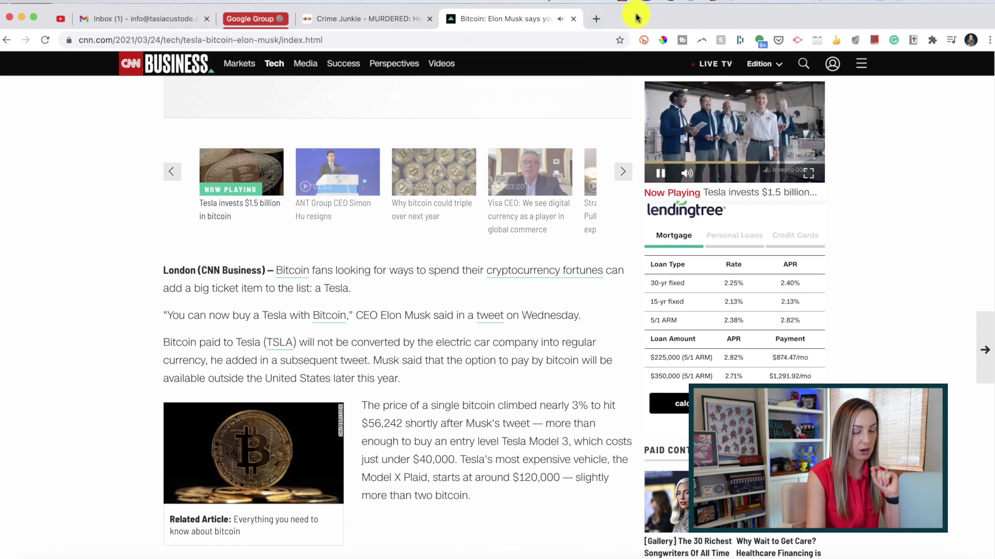
Step: Mute the CNN article tab and bring up the Mail tab's options
{"action": "right_click", "coordinate": [550, 23]}
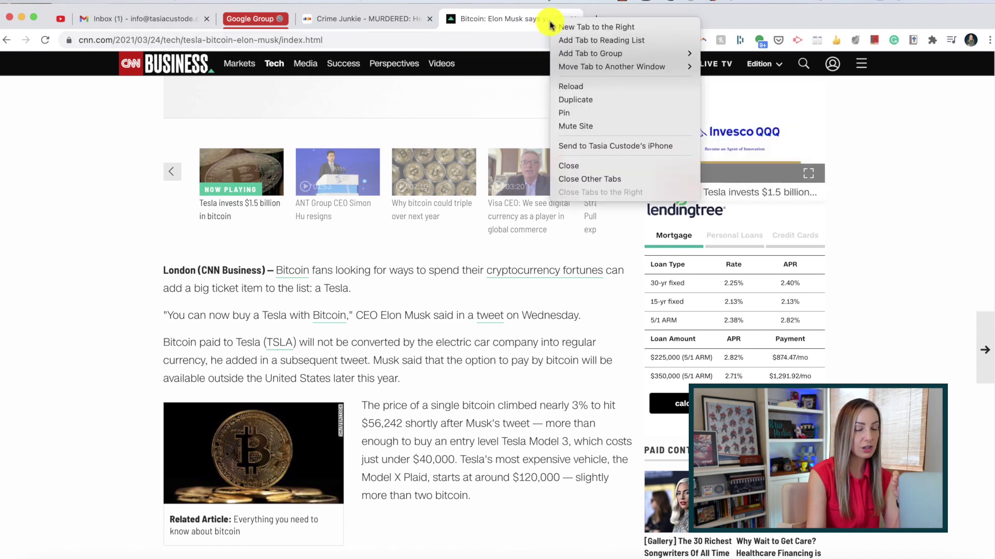
{"action": "left_click", "coordinate": [599, 130]}
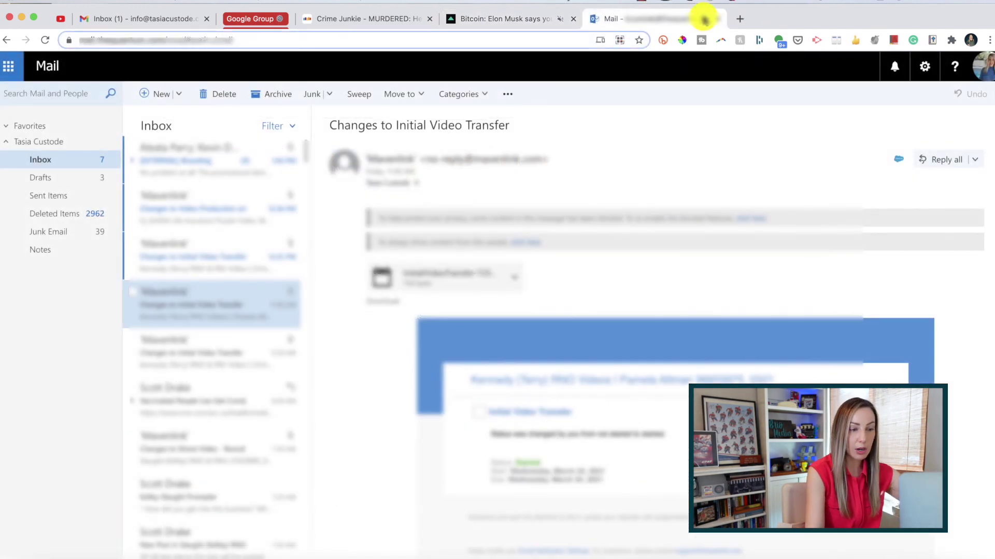
{"action": "right_click", "coordinate": [593, 20]}
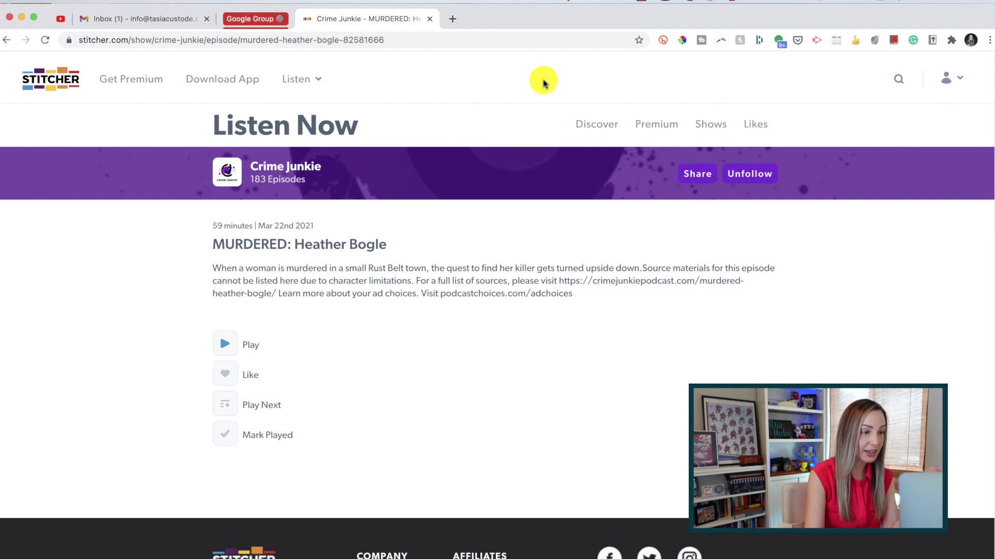
{"action": "right_click", "coordinate": [373, 21]}
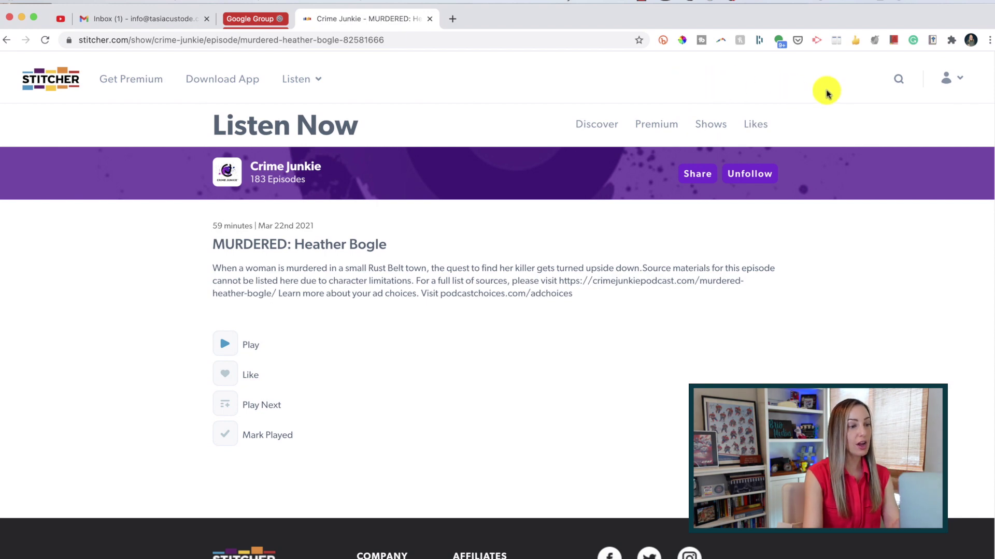
{"action": "left_click", "coordinate": [988, 41]}
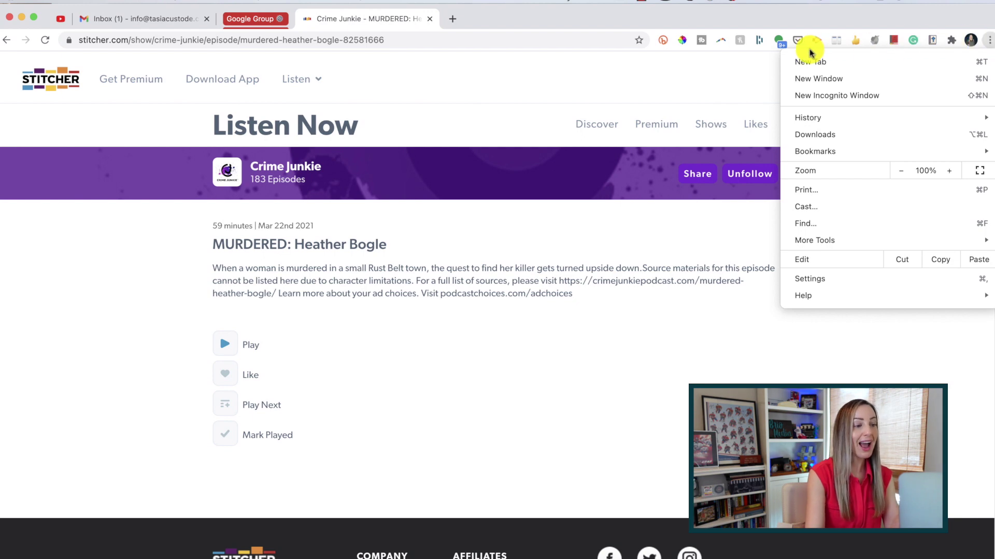
Step: In On startup settings, try 'Open a specific page or set of pages' using the current pages
{"action": "left_click", "coordinate": [836, 282]}
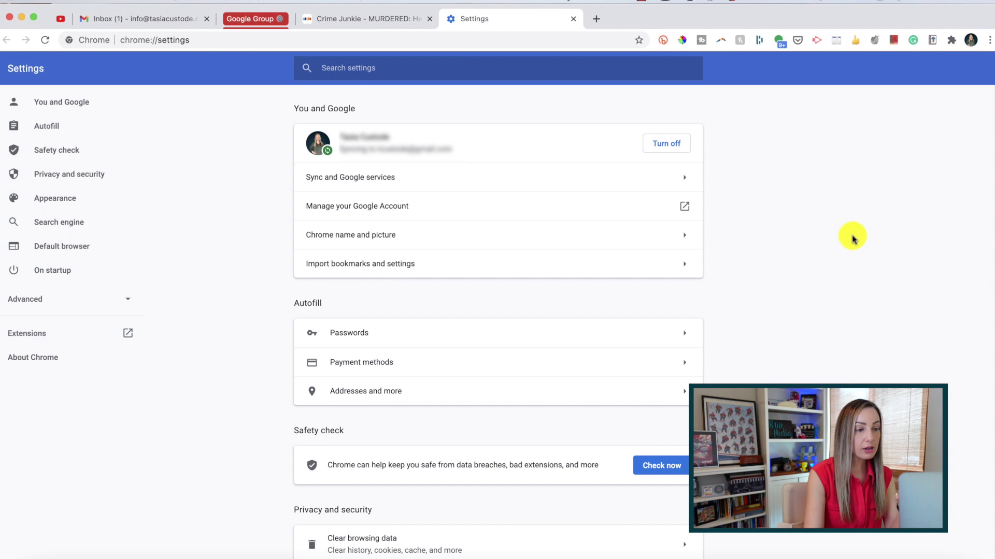
{"action": "left_click", "coordinate": [68, 274]}
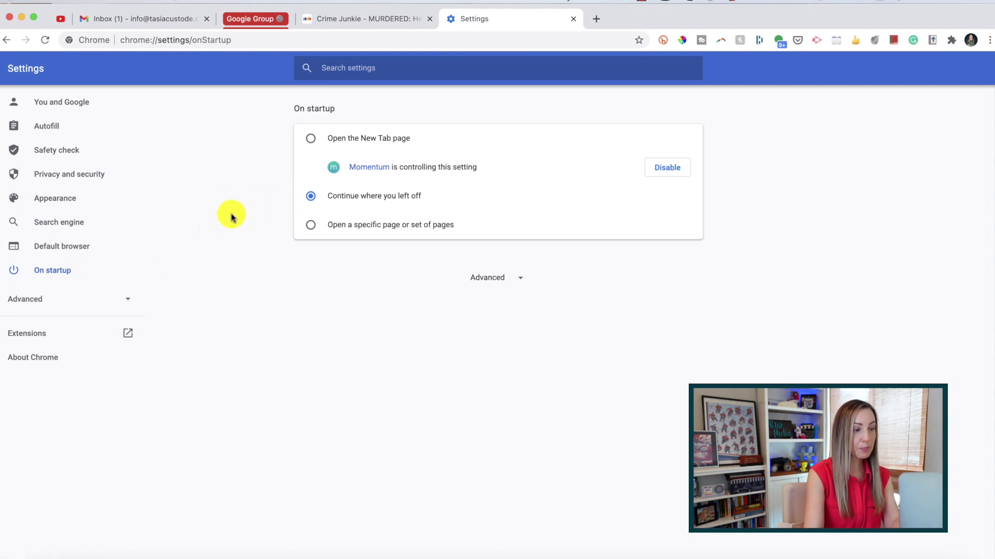
{"action": "left_click", "coordinate": [311, 226]}
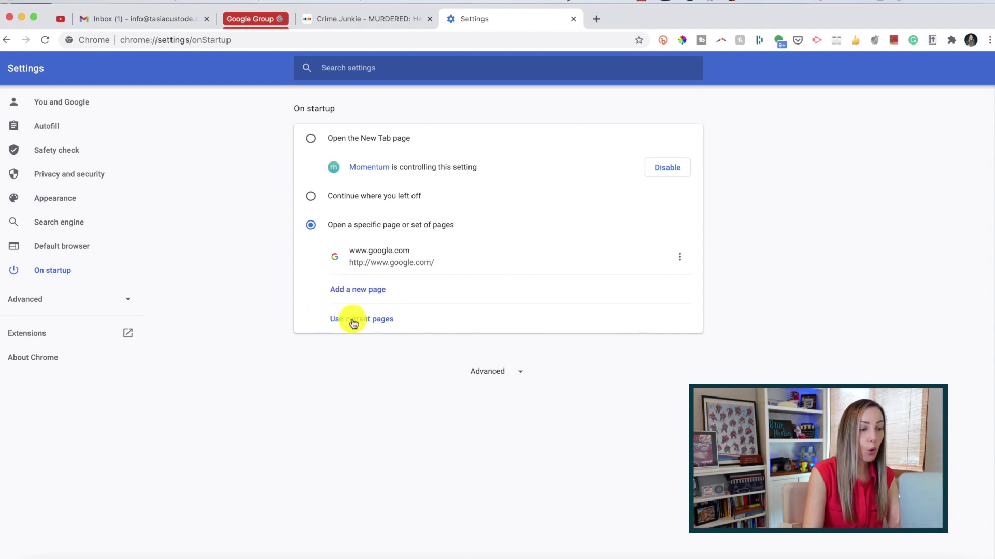
{"action": "left_click", "coordinate": [369, 322]}
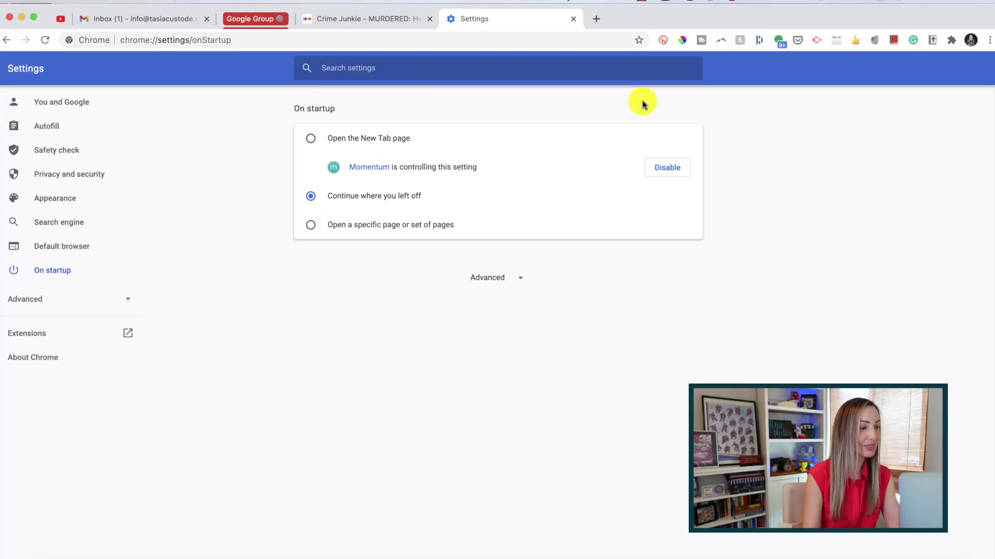
{"action": "left_click", "coordinate": [989, 40]}
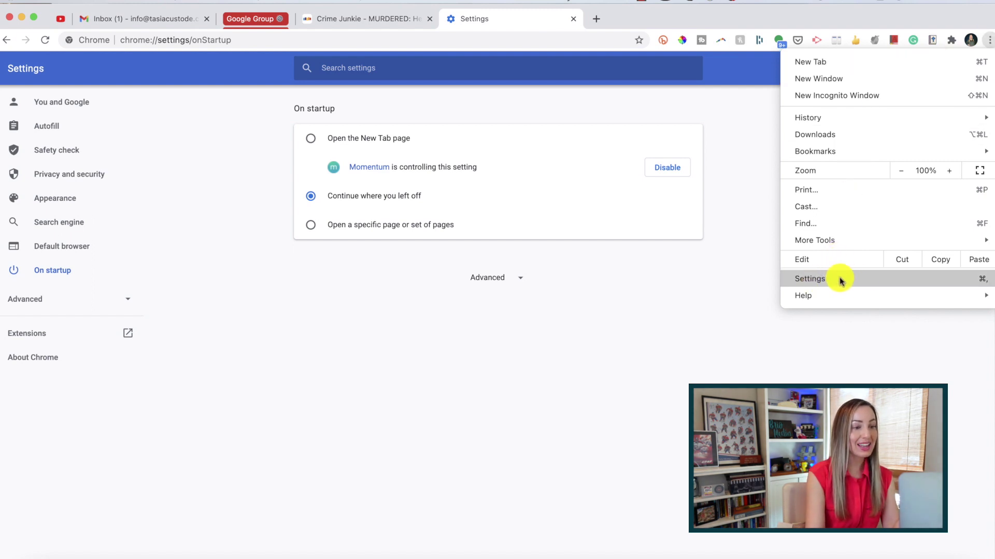
Step: Expand Advanced settings to view Live Caption under Accessibility, then return to the Crime Junkie page
{"action": "left_click", "coordinate": [212, 263]}
{"action": "left_click", "coordinate": [57, 300]}
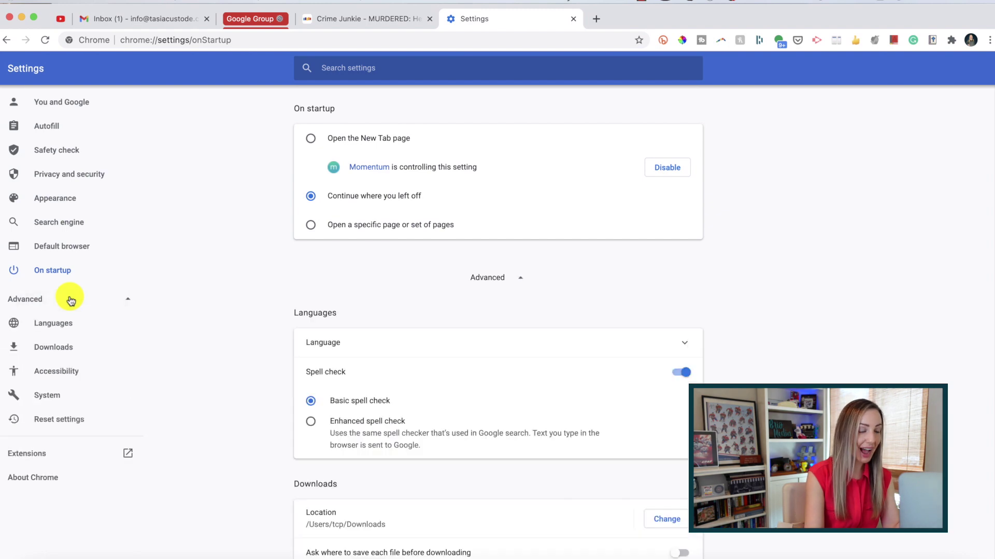
{"action": "left_click", "coordinate": [52, 379]}
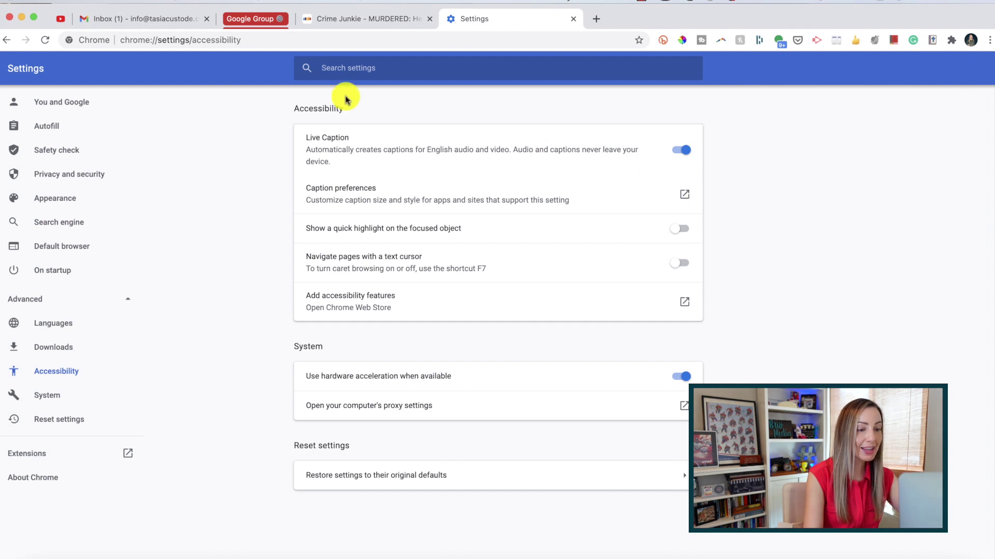
{"action": "left_click", "coordinate": [352, 18]}
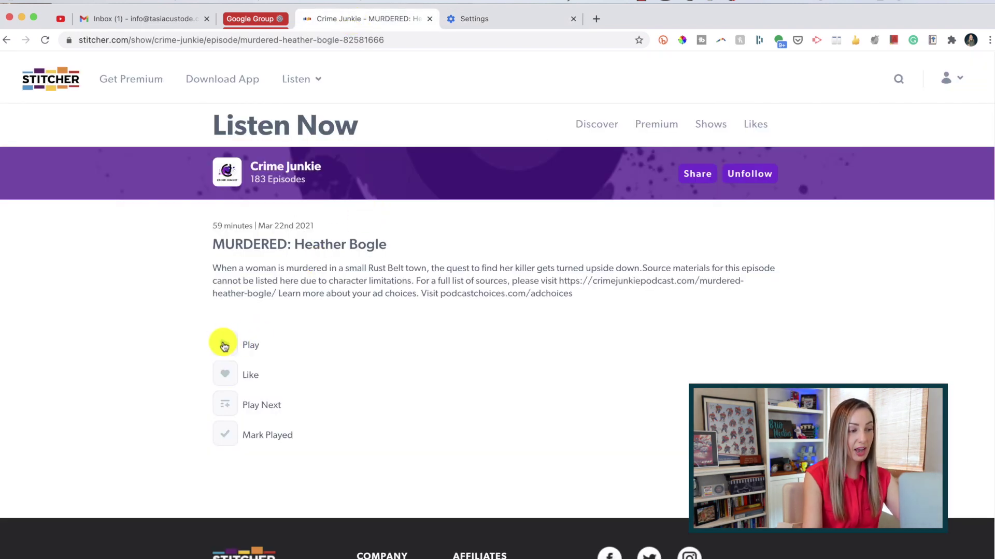
Step: Play the Crime Junkie episode on the Stitcher page
{"action": "left_click", "coordinate": [225, 345]}
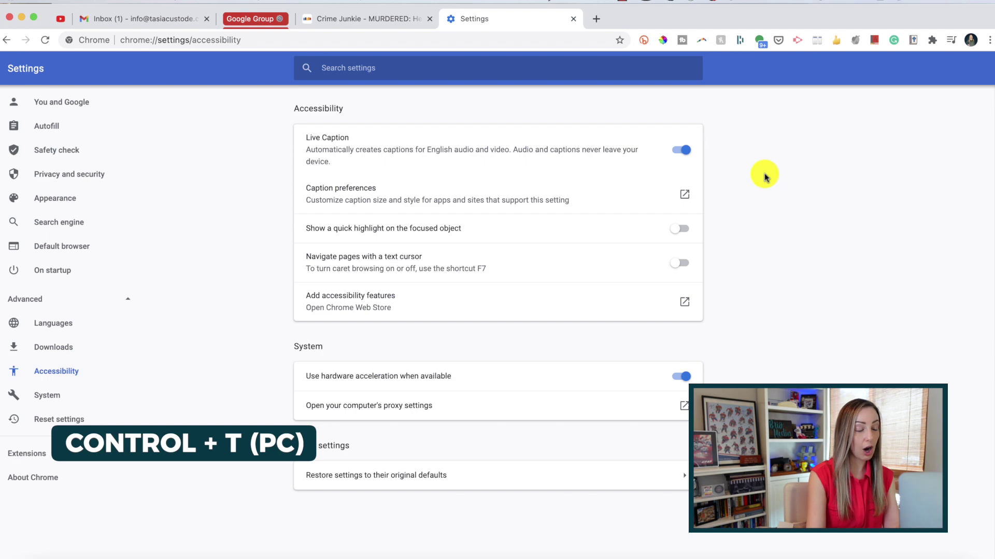
Step: Open a new tab with Cmd+T, then an incognito window with Cmd+Shift+N
{"action": "key", "text": "super+t"}
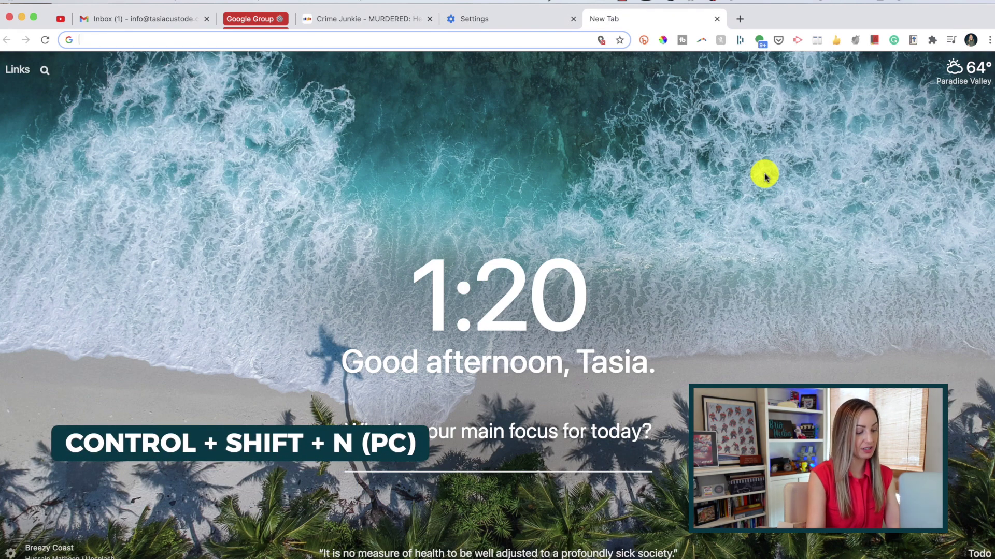
{"action": "key", "text": "super+shift+n"}
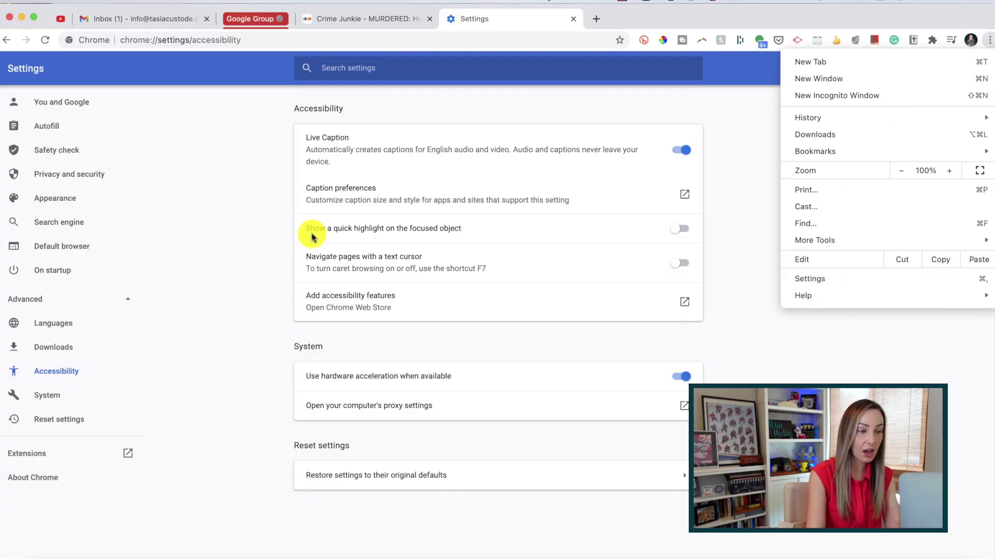
Step: Dismiss the Chrome menu and go to the Safety check section of Settings
{"action": "left_click", "coordinate": [227, 234]}
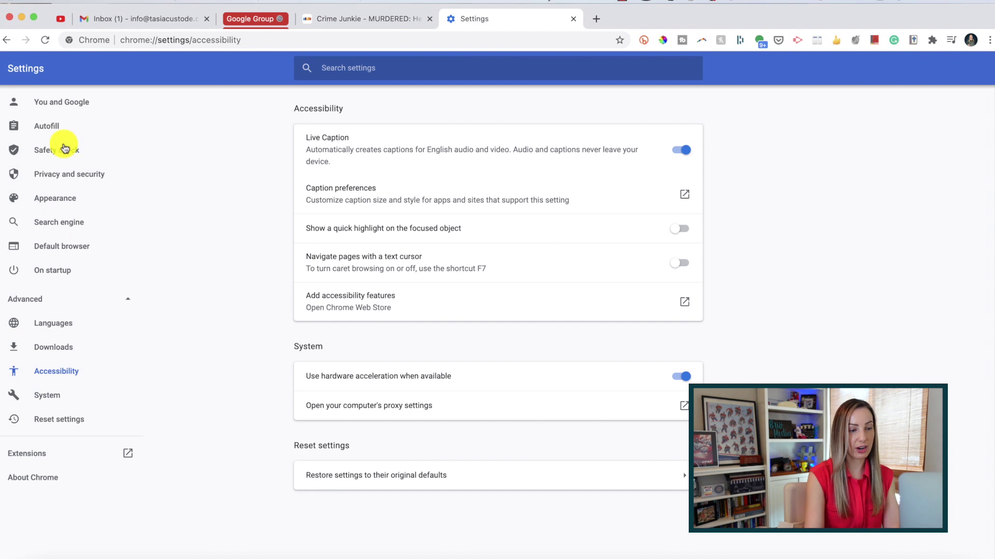
{"action": "left_click", "coordinate": [68, 154]}
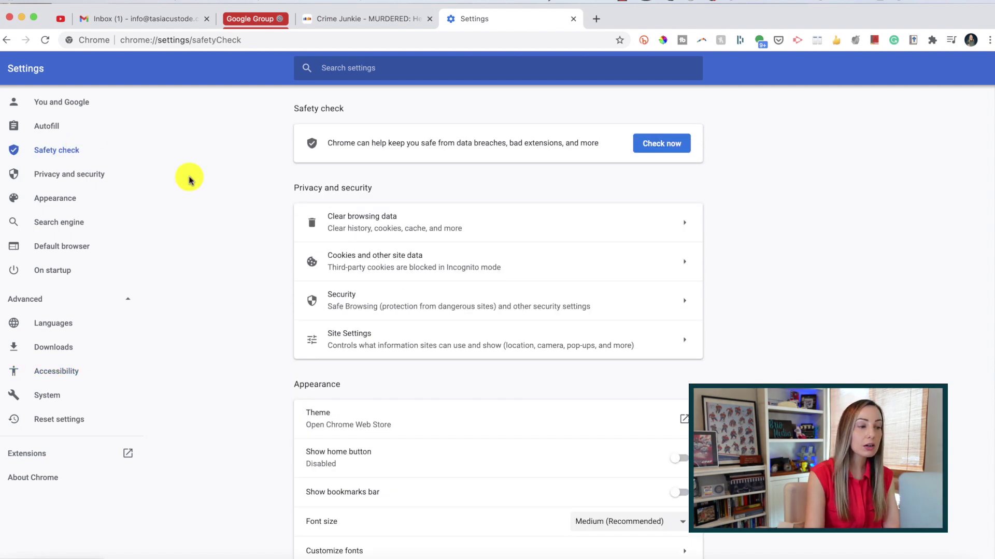
Step: Run Chrome's Safety check using Check now and review the results
{"action": "left_click", "coordinate": [674, 146]}
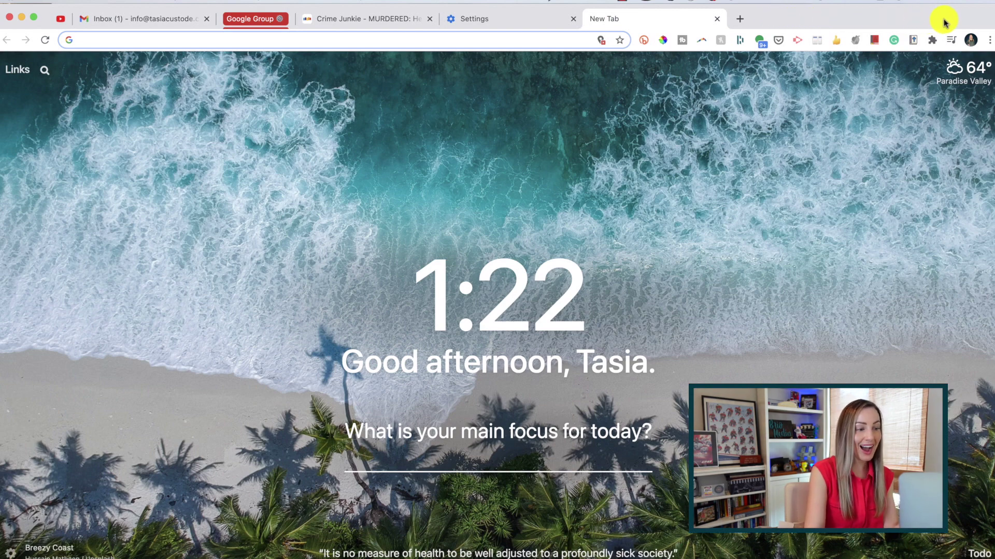
Step: Open a Guest window from the profile menu, drag it aside, and return to the New Tab page
{"action": "left_click", "coordinate": [970, 42]}
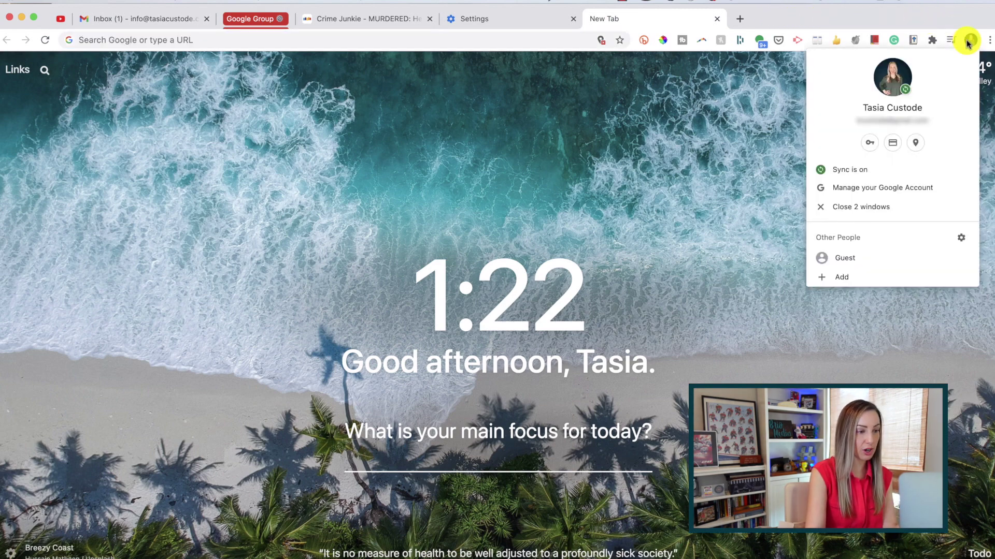
{"action": "left_click", "coordinate": [864, 265]}
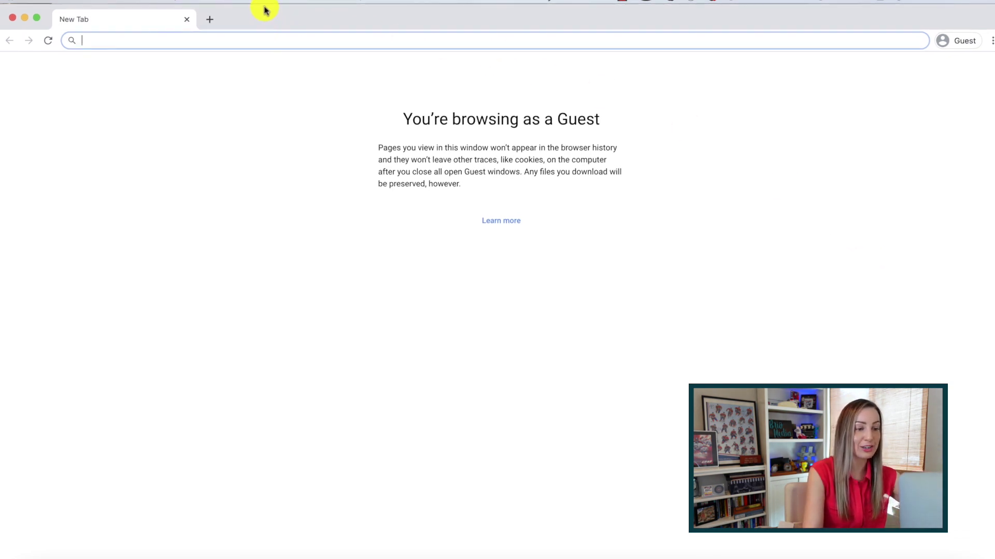
{"action": "left_click_drag", "start_coordinate": [264, 11], "coordinate": [269, 64]}
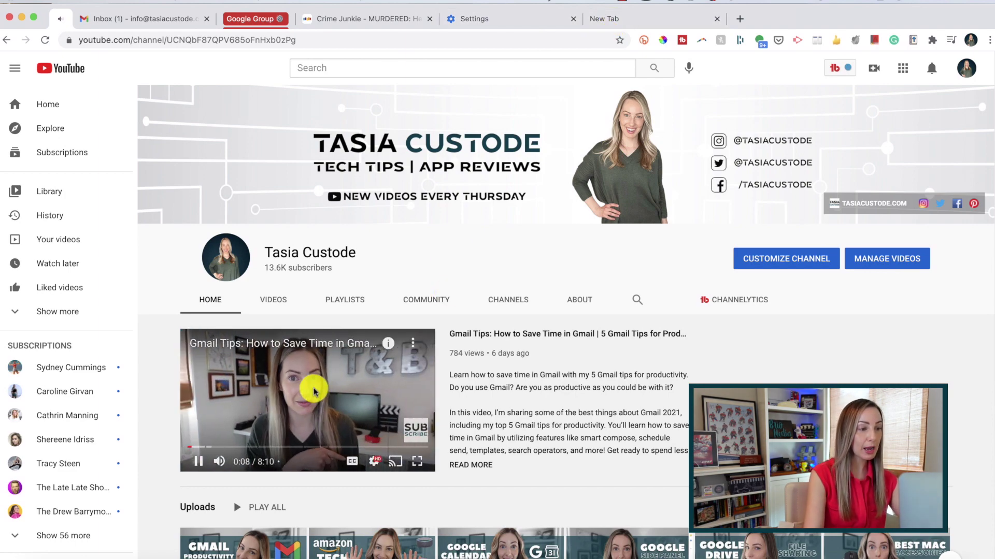
{"action": "left_click", "coordinate": [616, 23]}
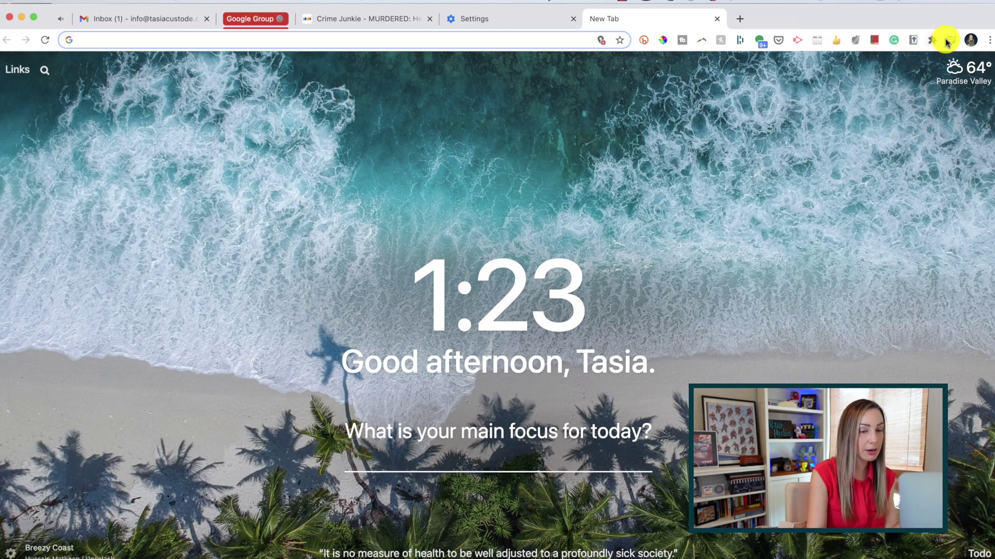
Step: Pause the YouTube video from the toolbar media controls, visit its tab, and return to New Tab
{"action": "left_click", "coordinate": [951, 40]}
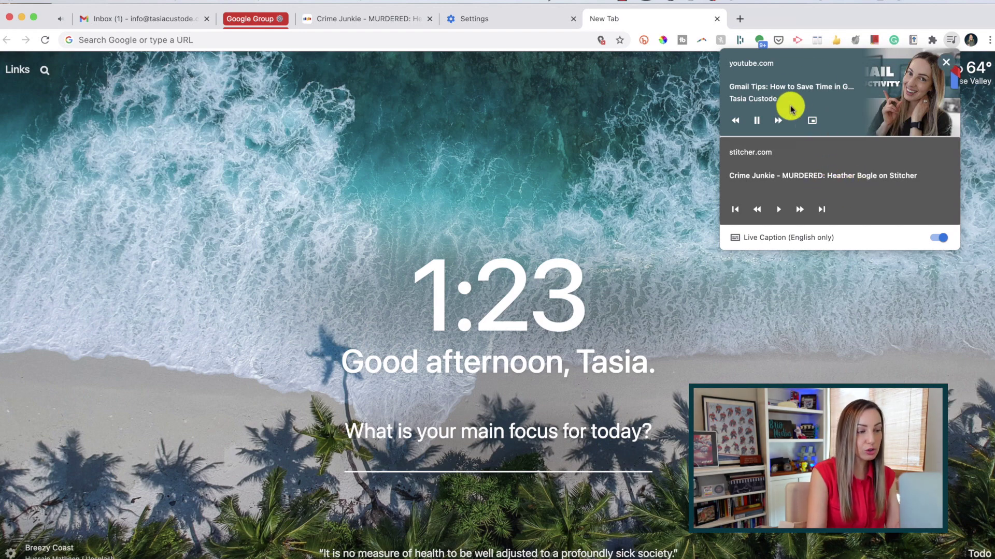
{"action": "left_click", "coordinate": [756, 127]}
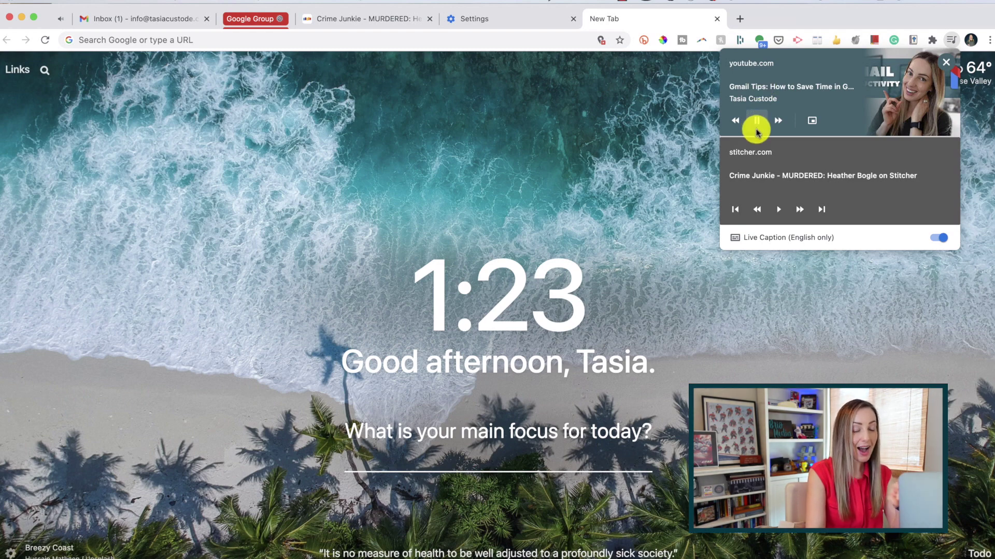
{"action": "left_click", "coordinate": [757, 126]}
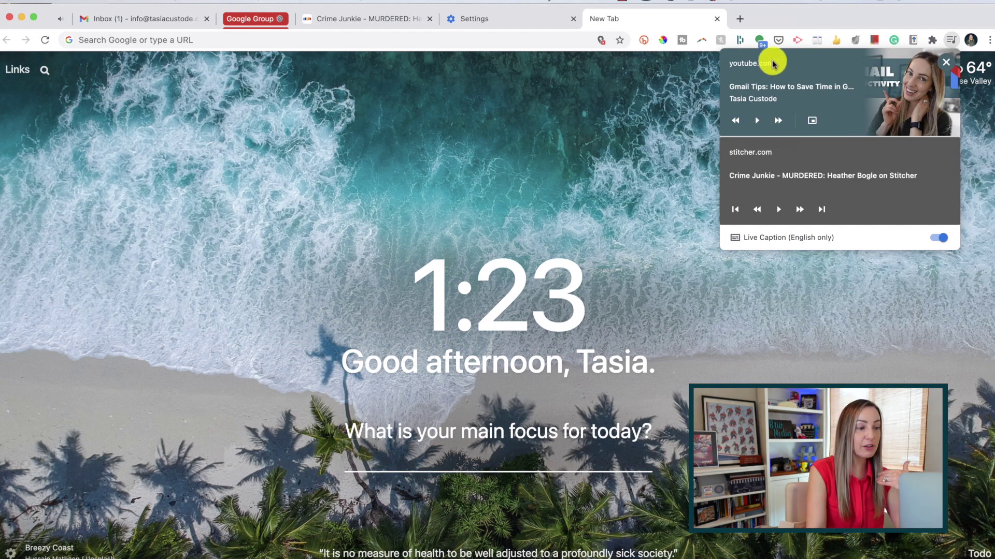
{"action": "left_click", "coordinate": [786, 87]}
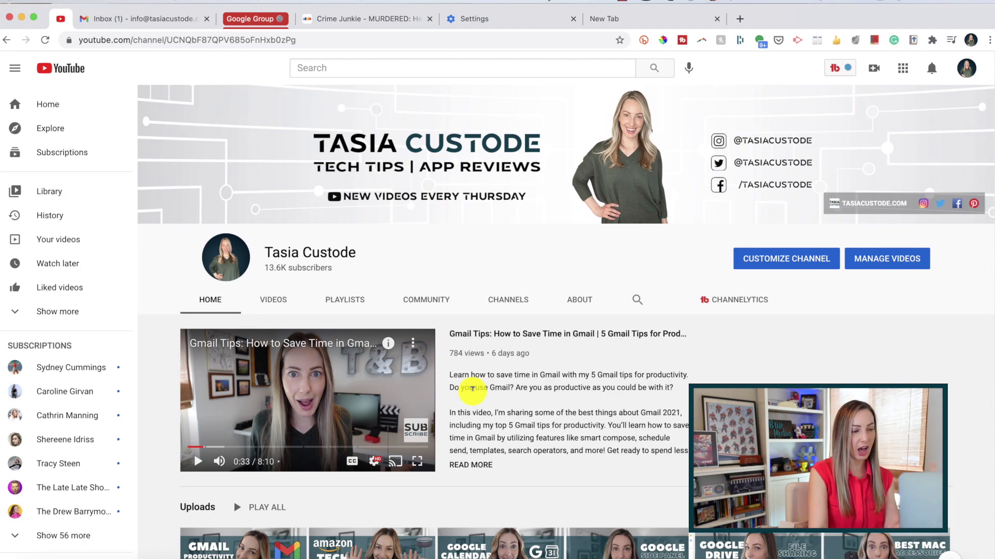
{"action": "left_click", "coordinate": [640, 26]}
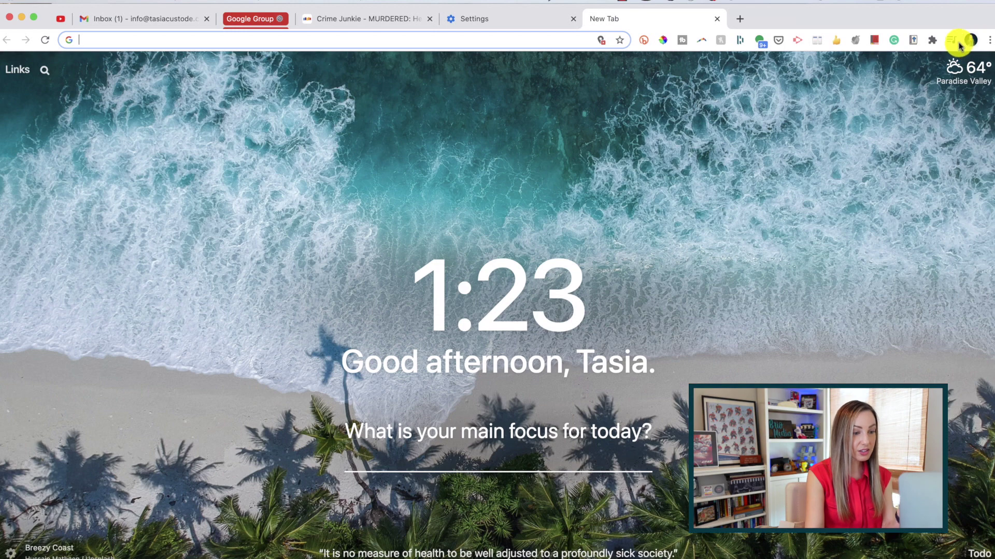
{"action": "left_click", "coordinate": [951, 40]}
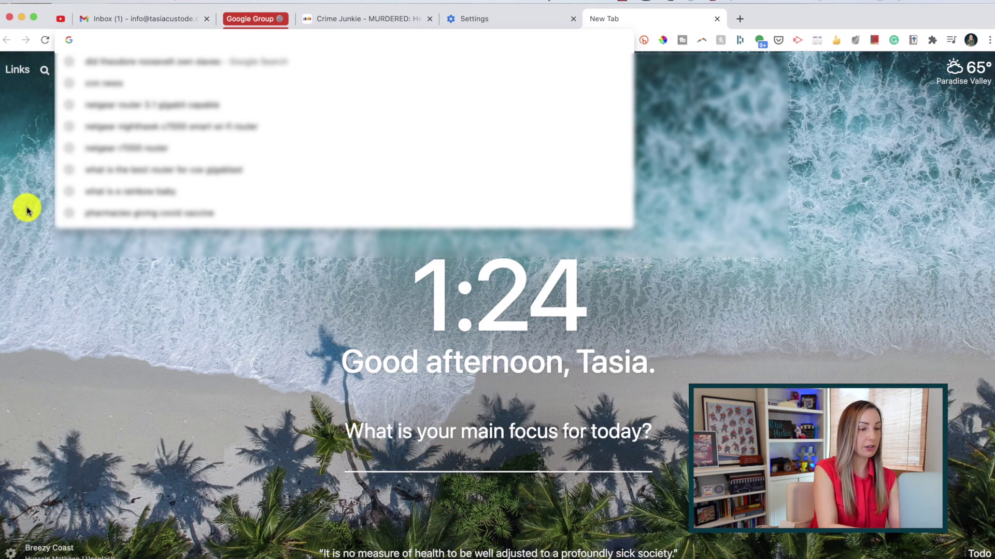
{"action": "type", "text": "youtube.com"}
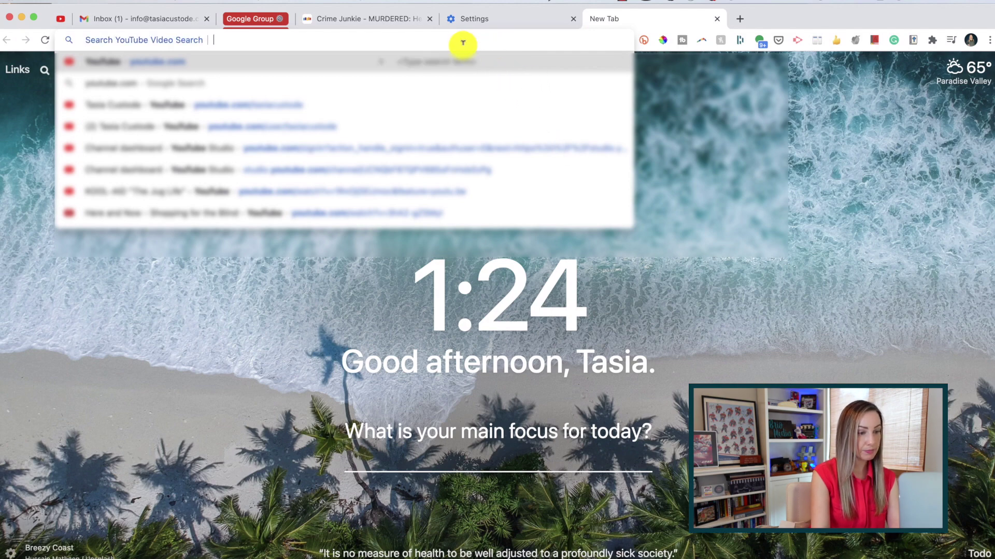
Step: Search YouTube for the creator's name from the address bar and scroll through the video results
{"action": "type", "text": "tasi"}
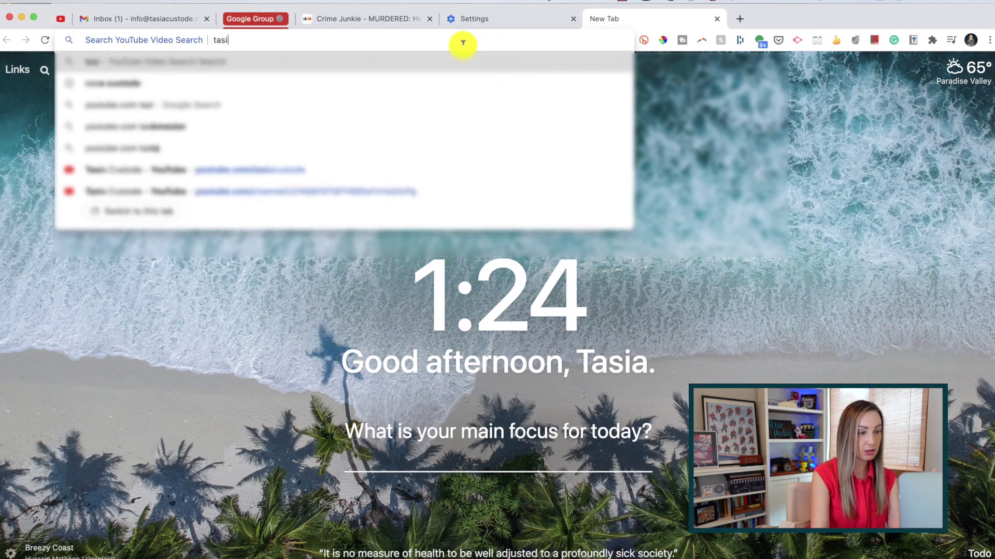
{"action": "type", "text": "a custode"}
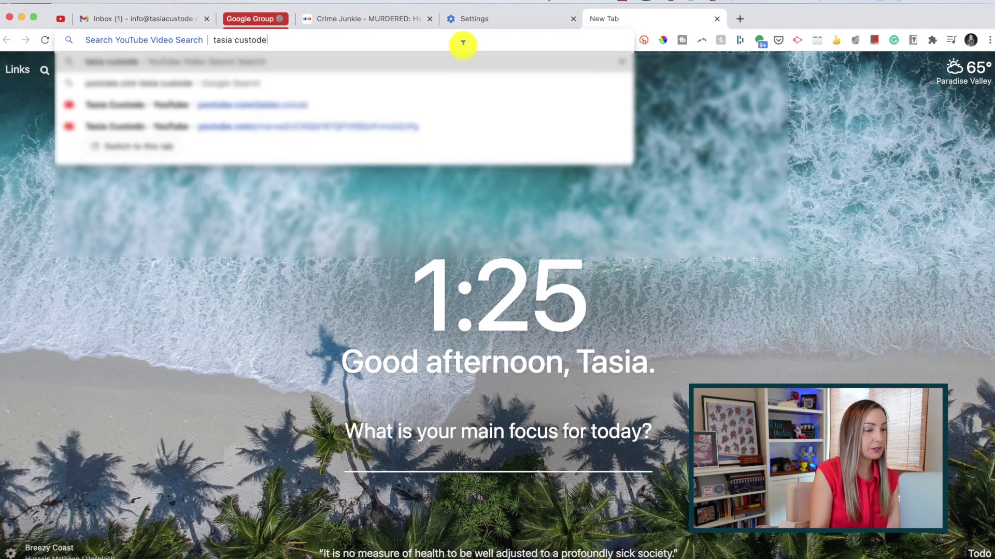
{"action": "key", "text": "Return"}
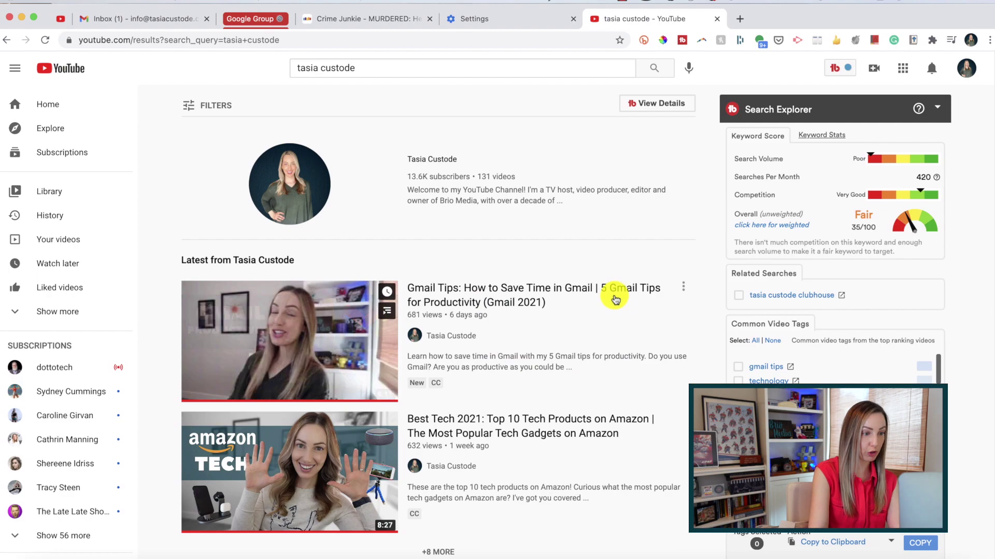
{"action": "scroll", "coordinate": [615, 300], "scroll_direction": "down", "scroll_amount": 1}
{"action": "scroll", "coordinate": [615, 301], "scroll_direction": "down", "scroll_amount": 9}
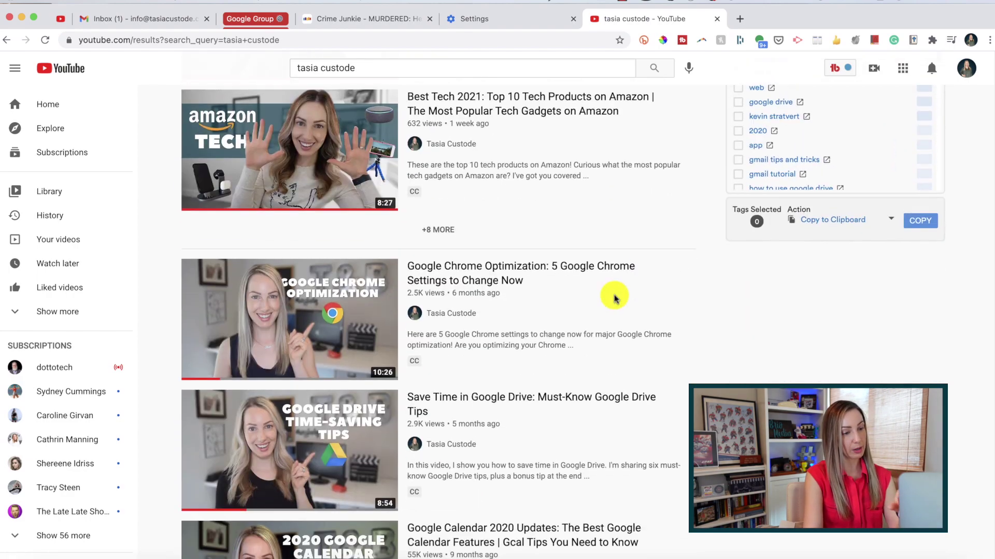
{"action": "scroll", "coordinate": [615, 300], "scroll_direction": "down", "scroll_amount": 10}
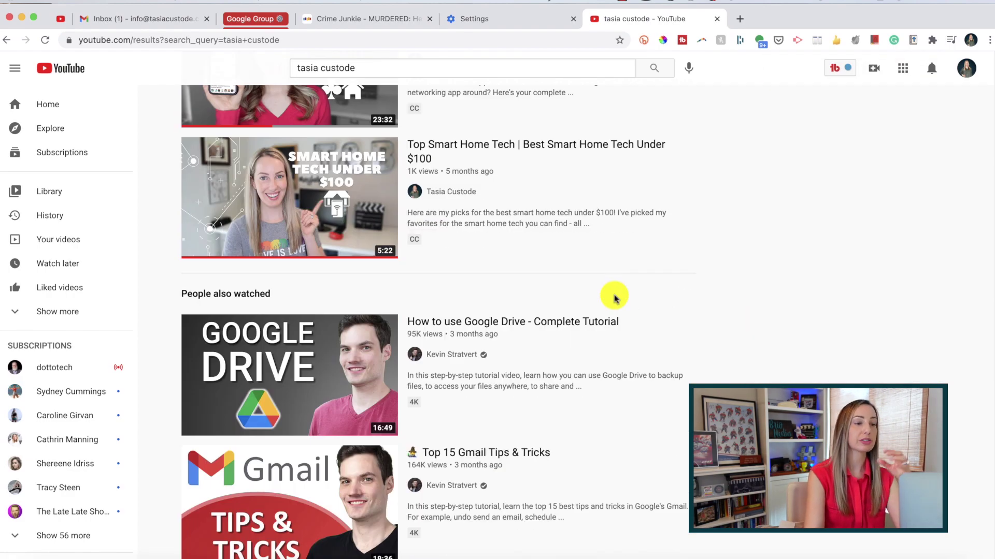
{"action": "scroll", "coordinate": [616, 299], "scroll_direction": "up", "scroll_amount": 20}
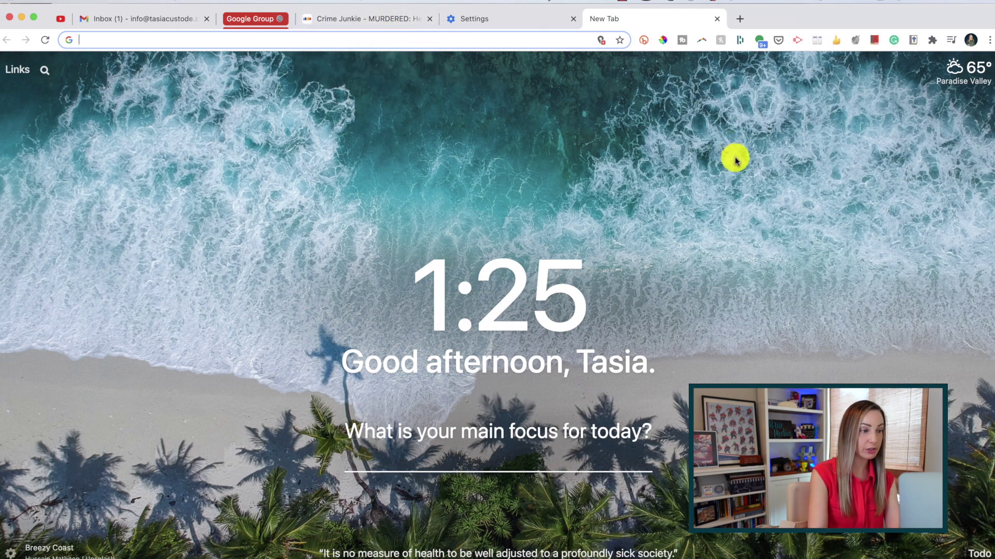
Step: Open Cast… from the Chrome menu to show the available XBR-65X900E TV, then bring up the Cast icon's options
{"action": "left_click", "coordinate": [990, 41]}
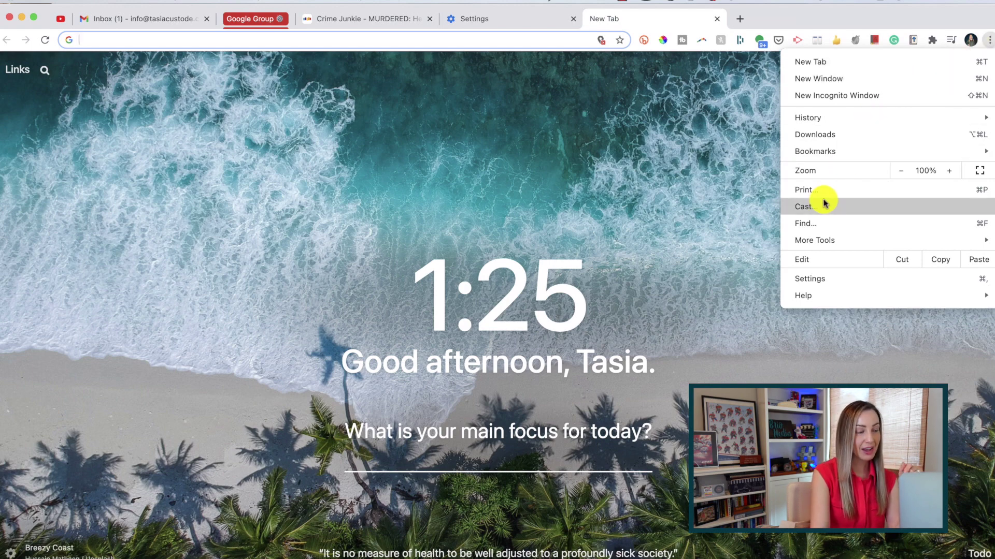
{"action": "left_click", "coordinate": [840, 209]}
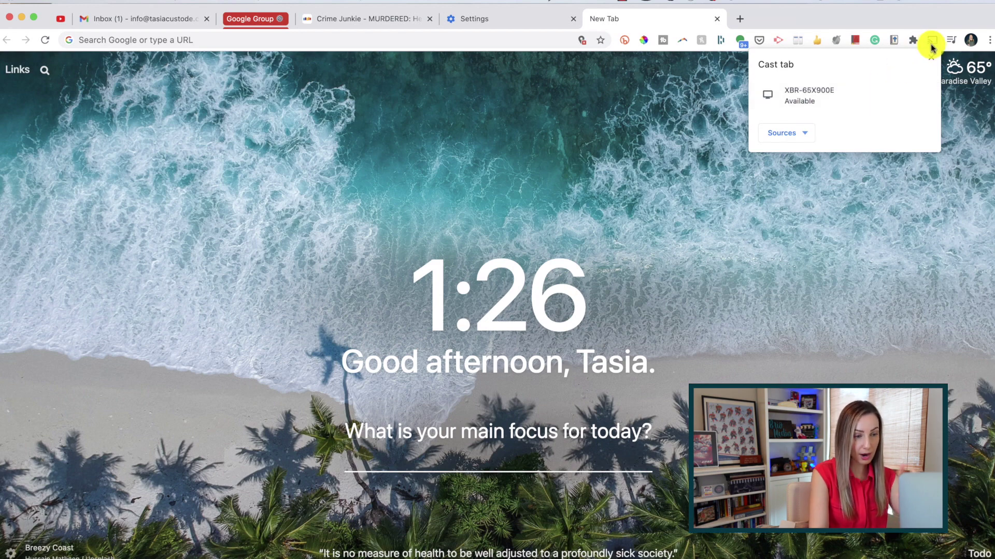
{"action": "right_click", "coordinate": [931, 42]}
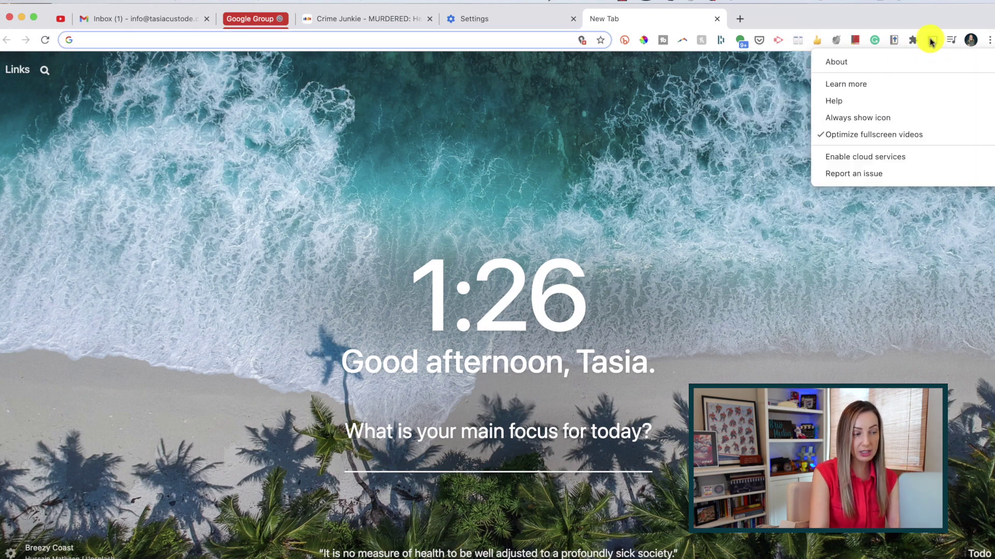
Step: Pin the Cast icon to the toolbar with Always show icon
{"action": "left_click", "coordinate": [902, 118]}
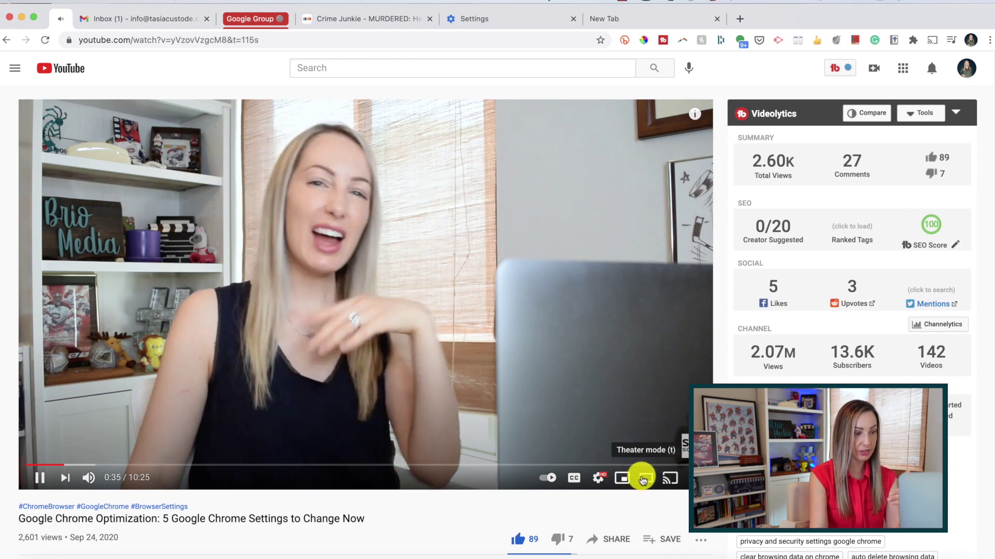
Step: Cast the YouTube video to the XBR-65X900E TV via Play on TV
{"action": "left_click", "coordinate": [672, 478]}
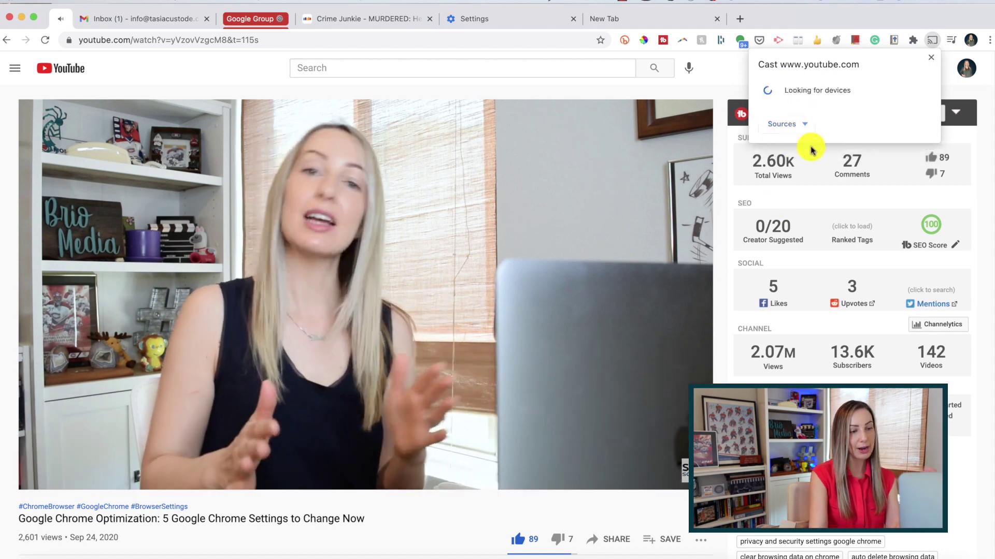
{"action": "left_click", "coordinate": [858, 97]}
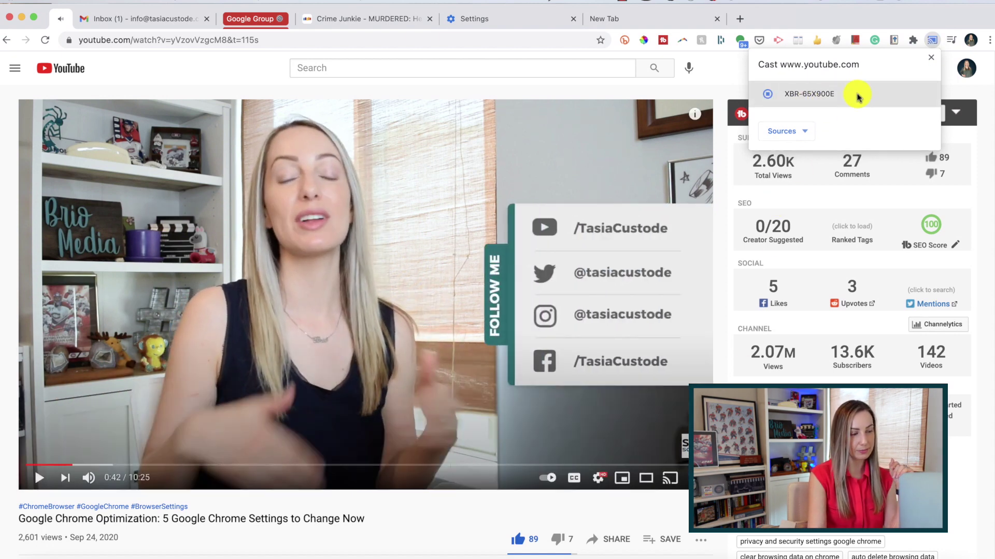